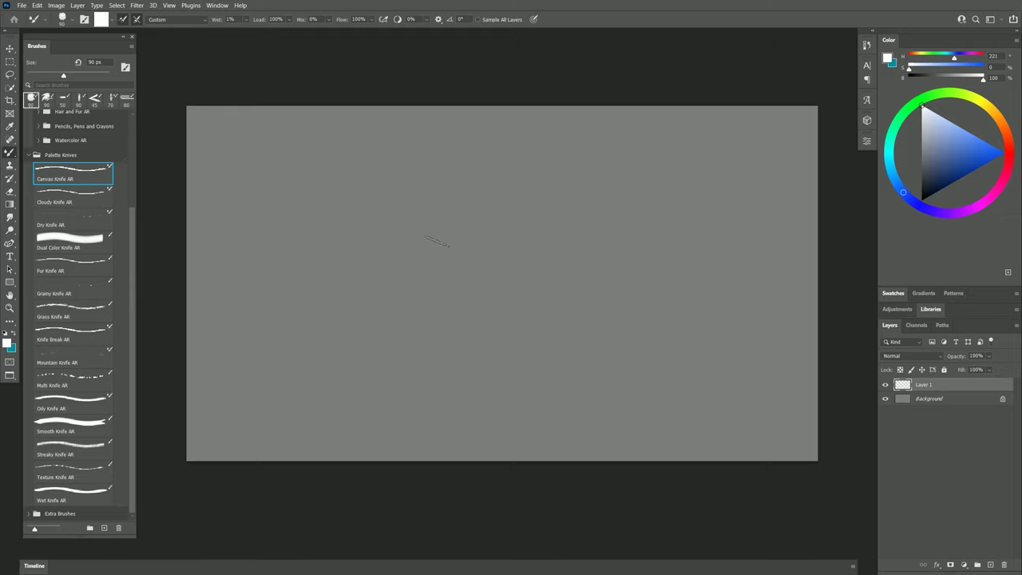
- Paint white test strokes with the Canvas Knife AR brush and with the Dry Knife AR brush
mouse_move(297, 304)
left_mouse_down()
mouse_move(389, 221)
mouse_move(322, 307)
mouse_move(421, 212)
mouse_move(343, 317)
mouse_move(442, 221)
mouse_move(369, 325)
mouse_move(436, 247)
mouse_move(397, 317)
mouse_move(464, 240)
mouse_move(437, 330)
mouse_move(496, 249)
mouse_move(512, 253)
mouse_move(523, 277)
mouse_move(496, 321)
mouse_move(502, 332)
mouse_move(573, 285)
mouse_move(591, 286)
mouse_move(620, 323)
mouse_move(675, 324)
left_mouse_up()
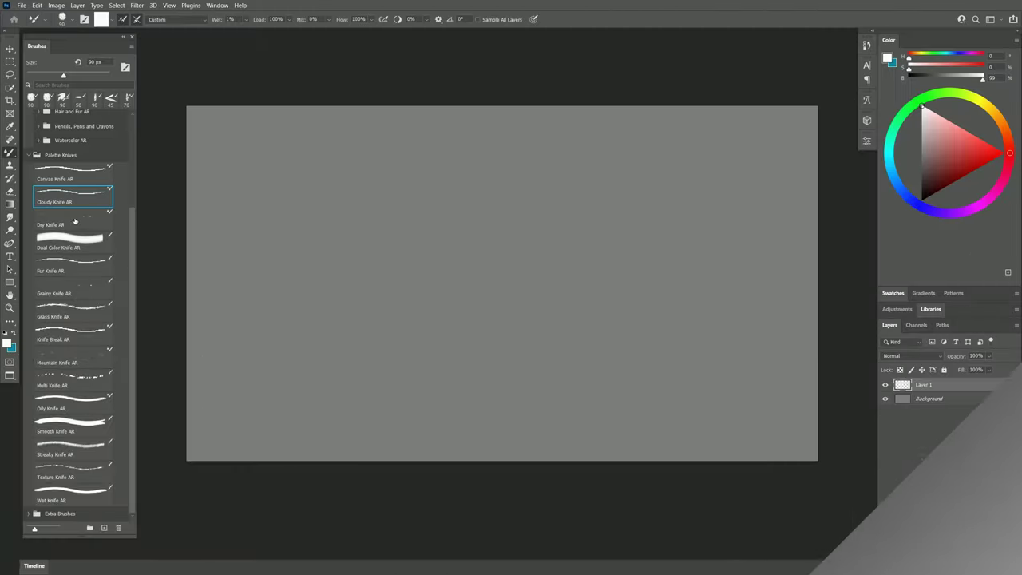
left_click(69, 223)
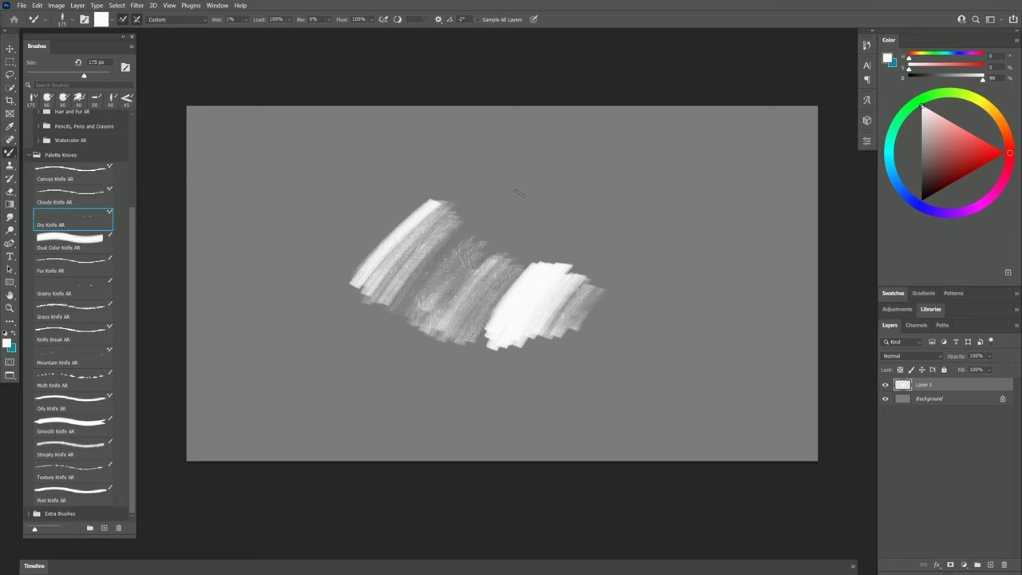
mouse_move(528, 193)
left_mouse_down()
mouse_move(503, 217)
mouse_move(594, 187)
mouse_move(559, 209)
mouse_move(606, 279)
mouse_move(631, 351)
left_mouse_up()
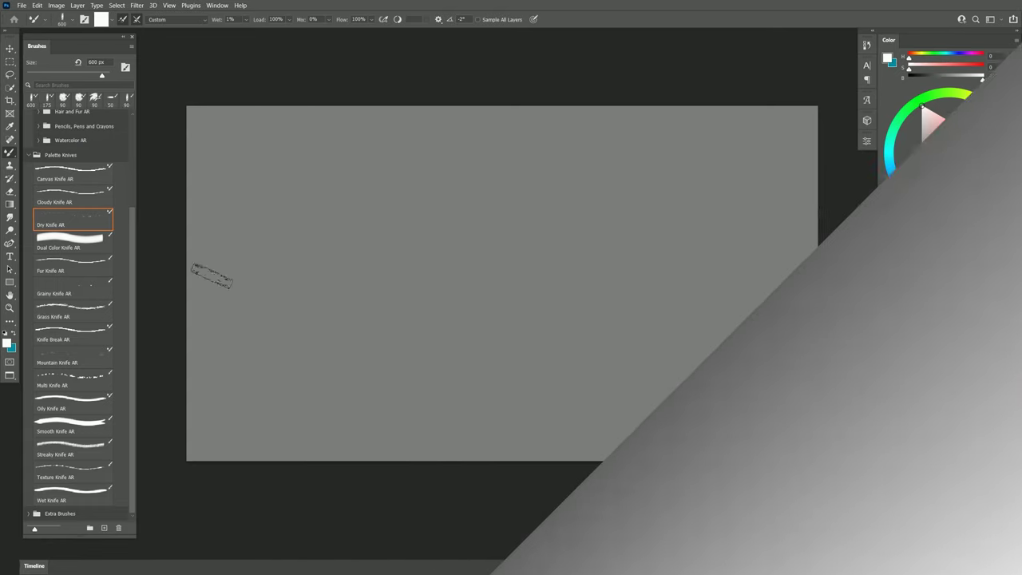
- Paint zigzag test strokes across the canvas with the Dual Color Knife AR brush, using white and teal
left_click(70, 242)
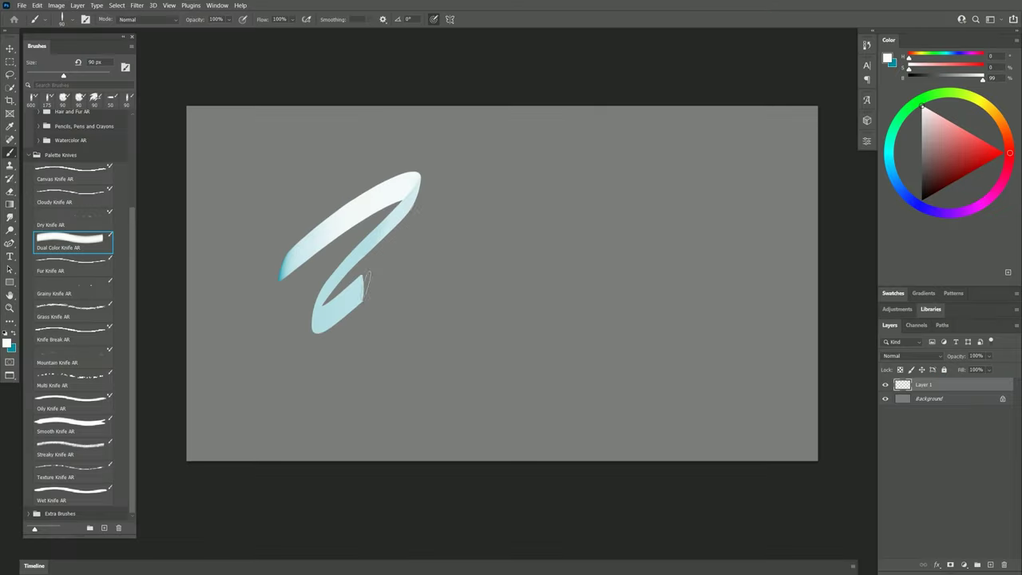
mouse_move(354, 293)
left_mouse_down()
mouse_move(458, 235)
mouse_move(378, 351)
mouse_move(505, 231)
mouse_move(444, 351)
mouse_move(546, 244)
mouse_move(496, 362)
mouse_move(575, 270)
mouse_move(533, 371)
mouse_move(608, 281)
mouse_move(561, 383)
mouse_move(632, 281)
mouse_move(593, 365)
mouse_move(648, 287)
mouse_move(624, 345)
mouse_move(654, 309)
mouse_move(638, 356)
mouse_move(683, 281)
mouse_move(648, 375)
left_mouse_up()
mouse_move(667, 341)
left_mouse_down()
mouse_move(713, 285)
mouse_move(702, 335)
mouse_move(729, 326)
mouse_move(751, 351)
left_mouse_up()
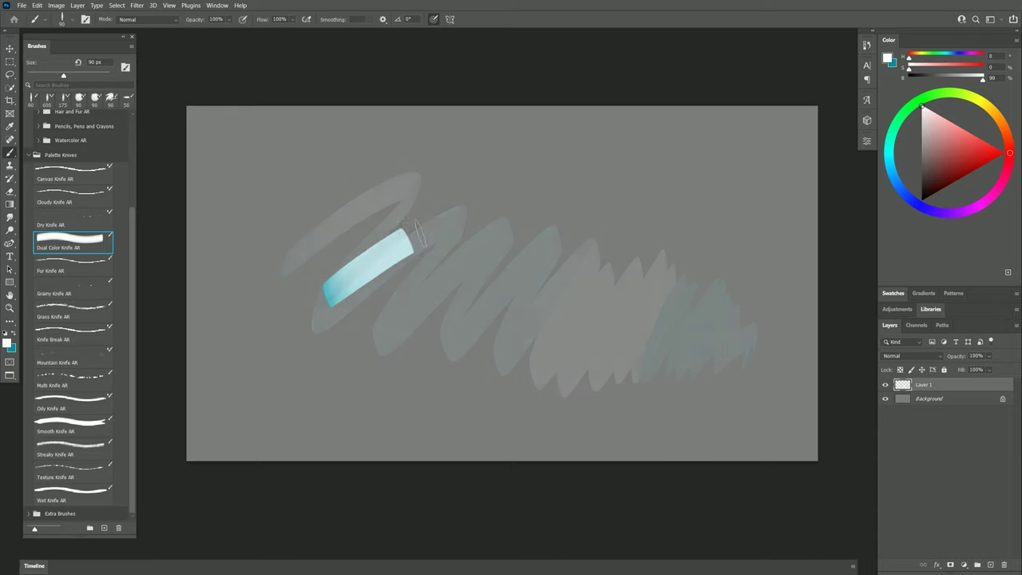
mouse_move(405, 244)
left_mouse_down()
mouse_move(415, 307)
mouse_move(586, 276)
left_mouse_up()
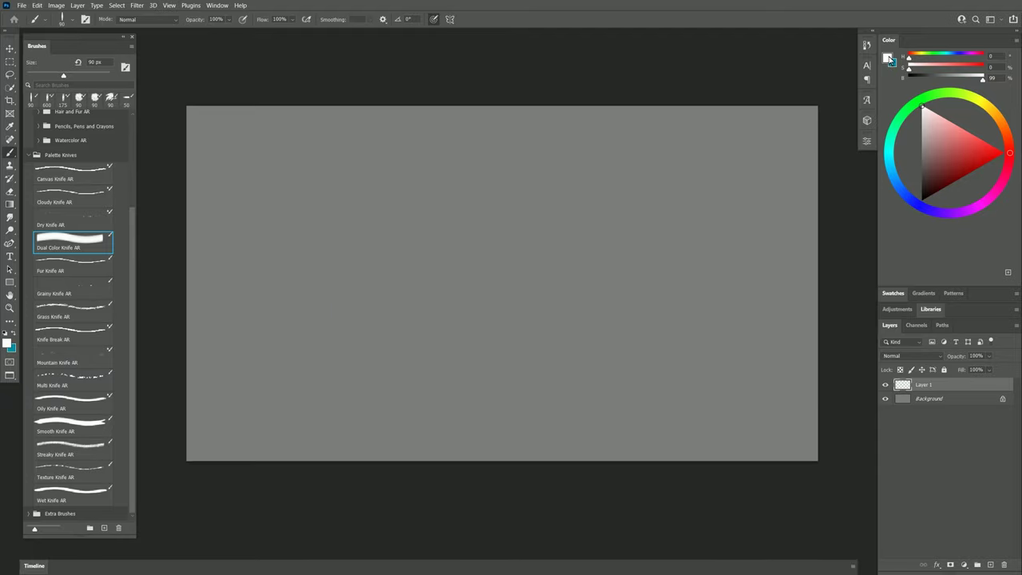
- Set the foreground color to cyan (H 184, S 65, B 84) and paint overlapping broad strokes with the Dual Color Knife AR brush
left_click(897, 177)
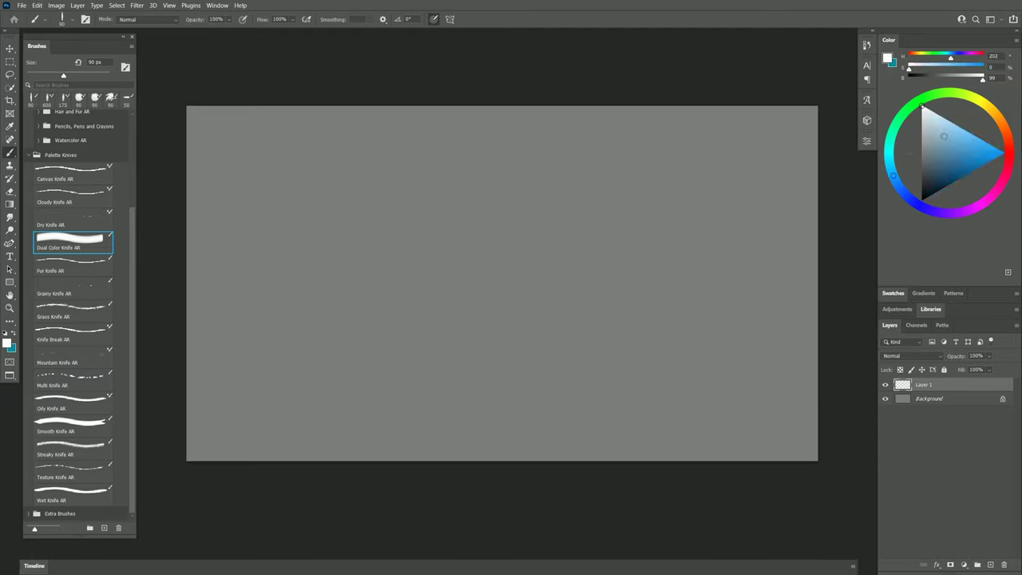
left_click_drag(943, 136, 975, 134)
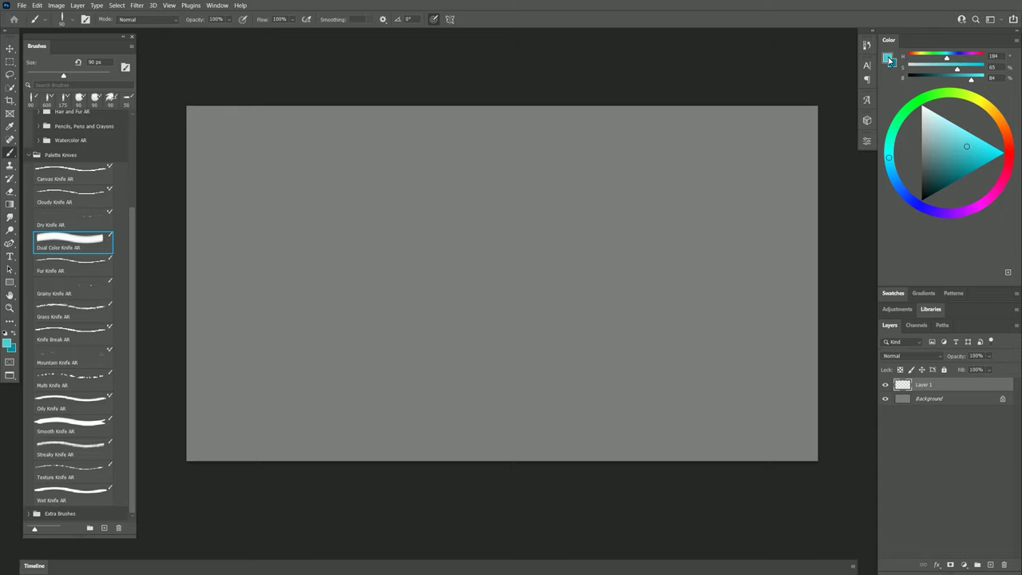
mouse_move(439, 225)
left_mouse_down()
mouse_move(450, 221)
mouse_move(419, 262)
left_mouse_up()
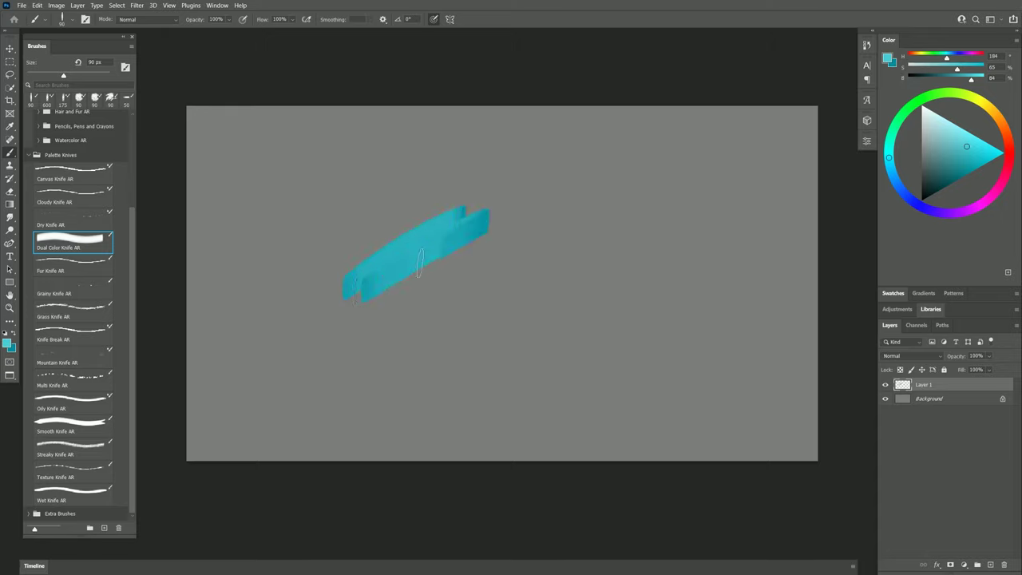
mouse_move(494, 211)
left_mouse_down()
mouse_move(335, 295)
mouse_move(381, 306)
left_mouse_up()
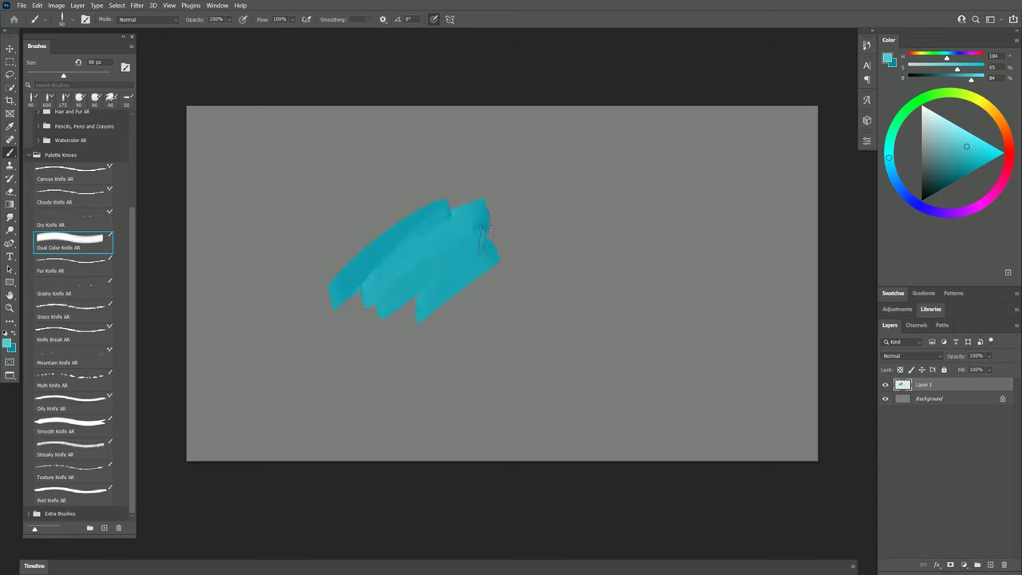
mouse_move(482, 239)
left_mouse_down()
mouse_move(359, 323)
mouse_move(464, 254)
mouse_move(412, 307)
left_mouse_up()
left_click_drag(361, 297, 496, 196)
mouse_move(403, 275)
left_mouse_down()
mouse_move(513, 229)
mouse_move(559, 195)
mouse_move(623, 227)
mouse_move(447, 263)
mouse_move(352, 340)
left_mouse_up()
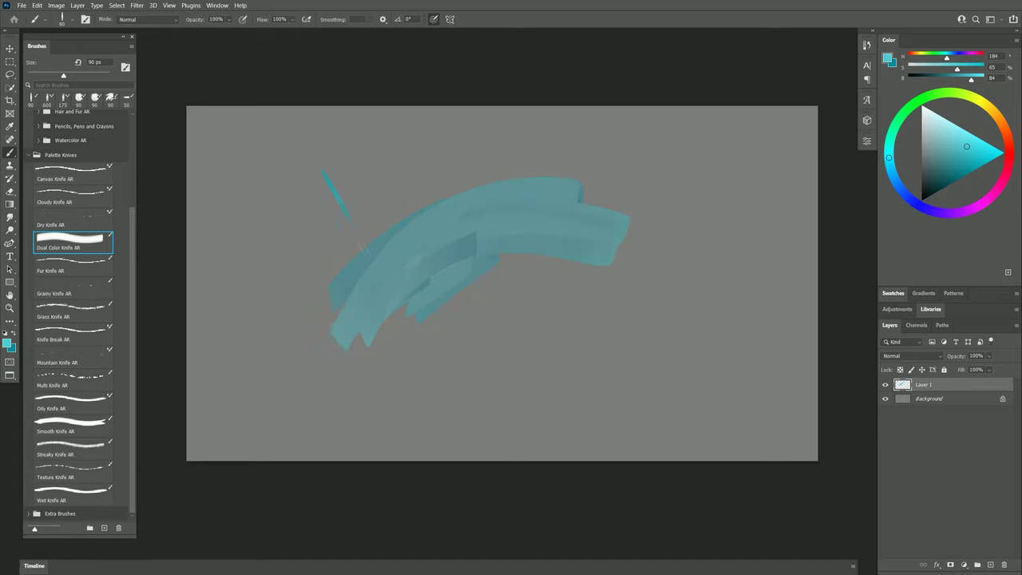
key("ctrl+z")
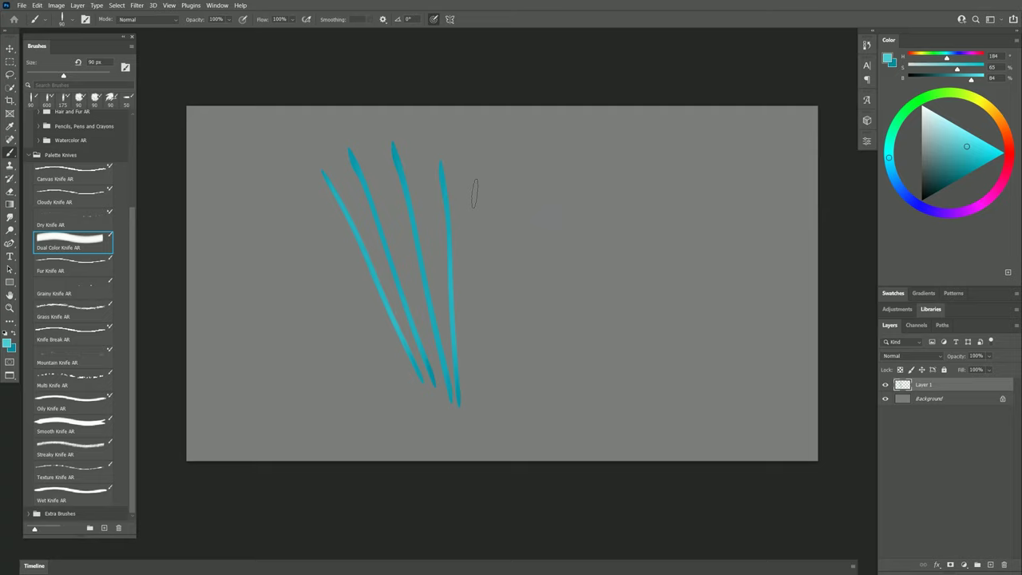
- Paint a fan of thin, crossing cyan grass blades that converge near the lower middle of the canvas
left_click_drag(344, 193, 454, 382)
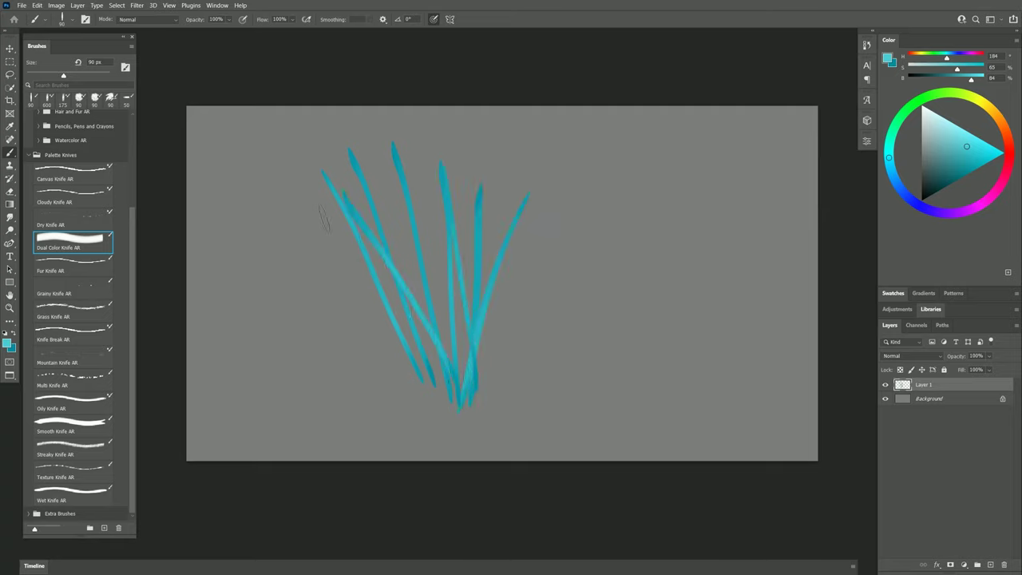
left_click_drag(438, 180, 431, 399)
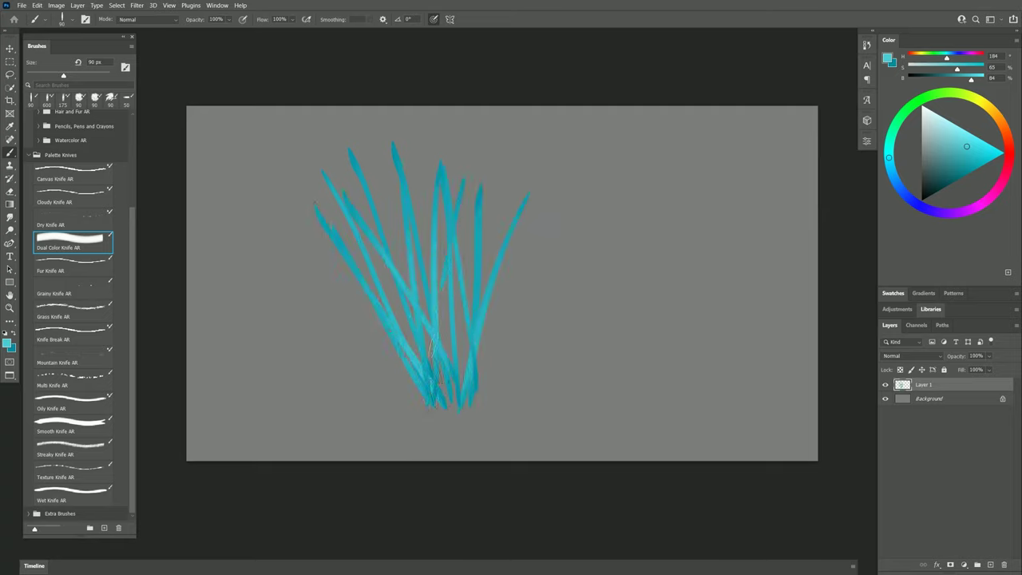
left_click_drag(323, 223, 403, 403)
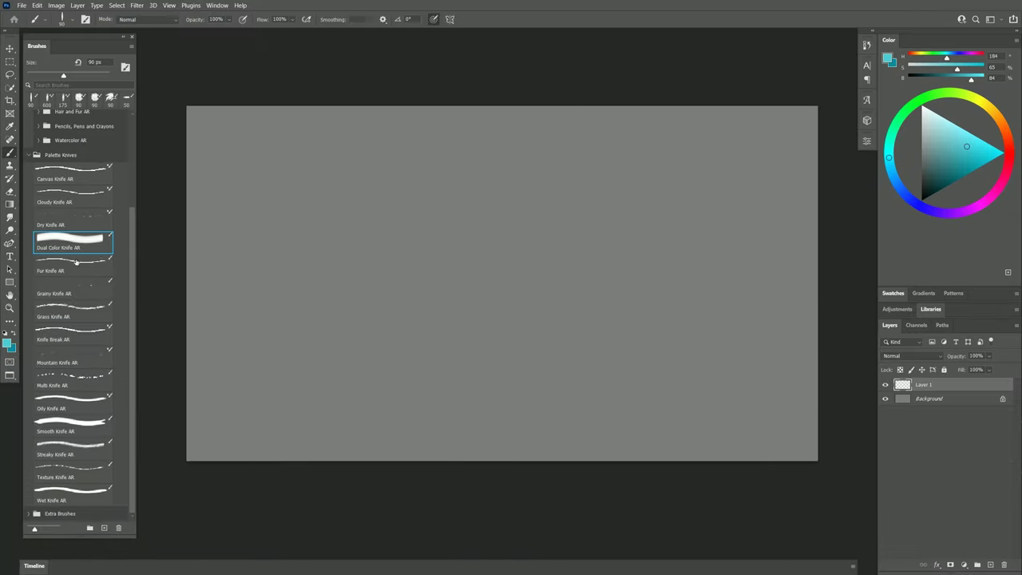
- Paint several patches of diagonal fur with the Fur Knife AR brush in light tan (H 30, S 24, B 75)
left_click(64, 266)
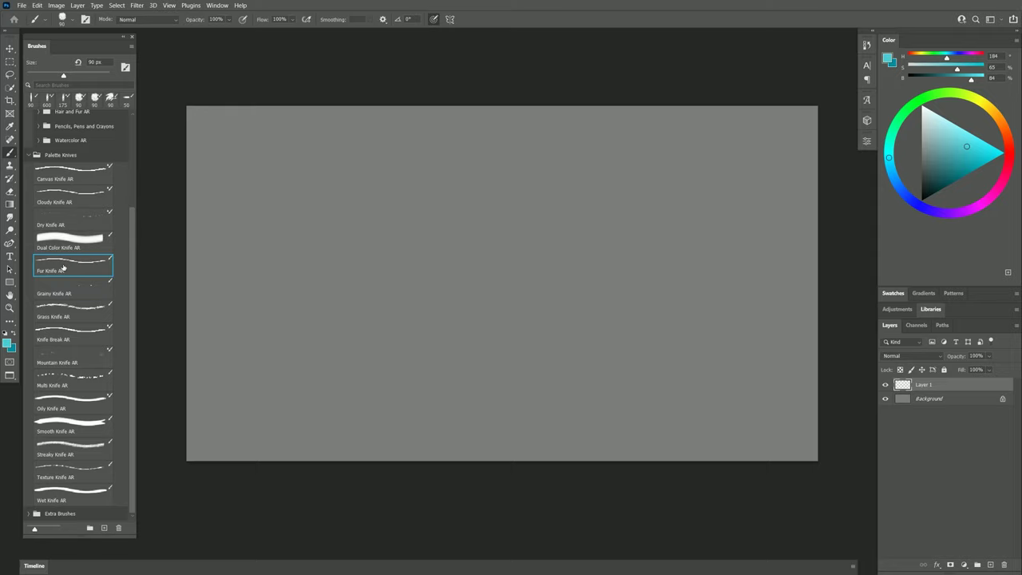
left_click(1001, 122)
left_click(939, 153)
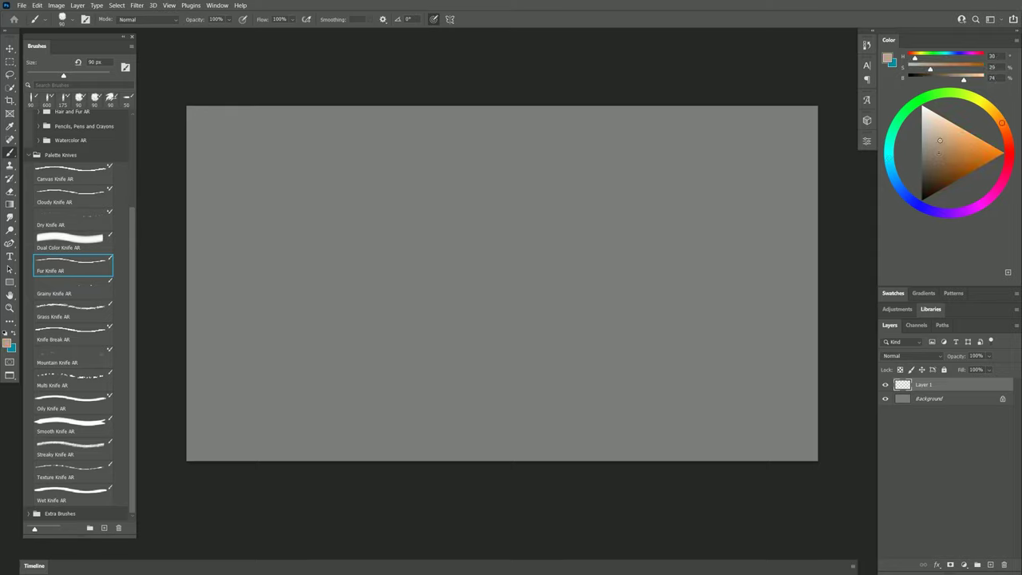
mouse_move(338, 220)
left_mouse_down()
mouse_move(375, 185)
mouse_move(351, 232)
mouse_move(399, 214)
mouse_move(515, 319)
left_mouse_up()
mouse_move(383, 192)
left_mouse_down()
mouse_move(422, 187)
mouse_move(494, 254)
mouse_move(551, 331)
left_mouse_up()
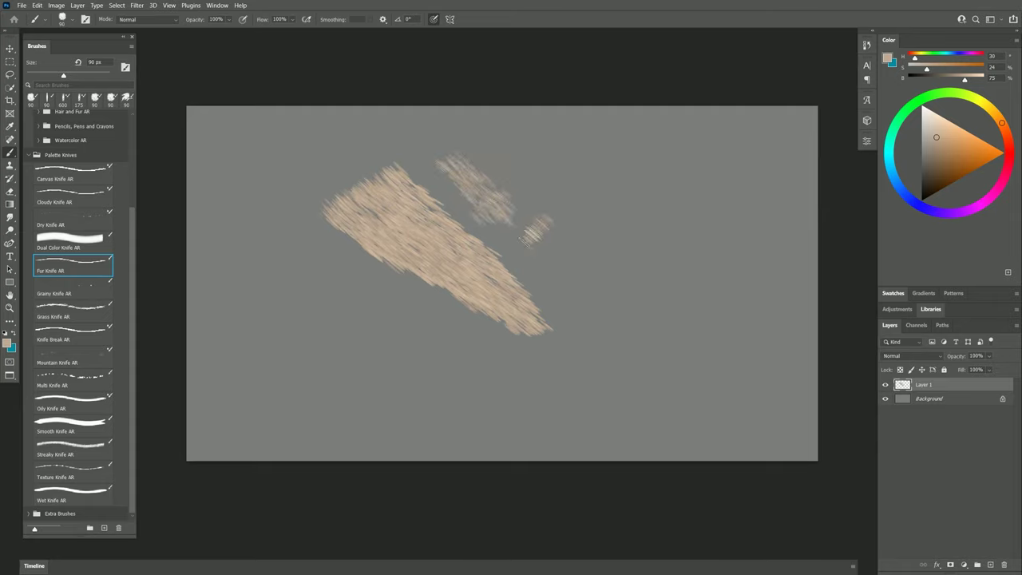
left_click_drag(536, 231, 587, 271)
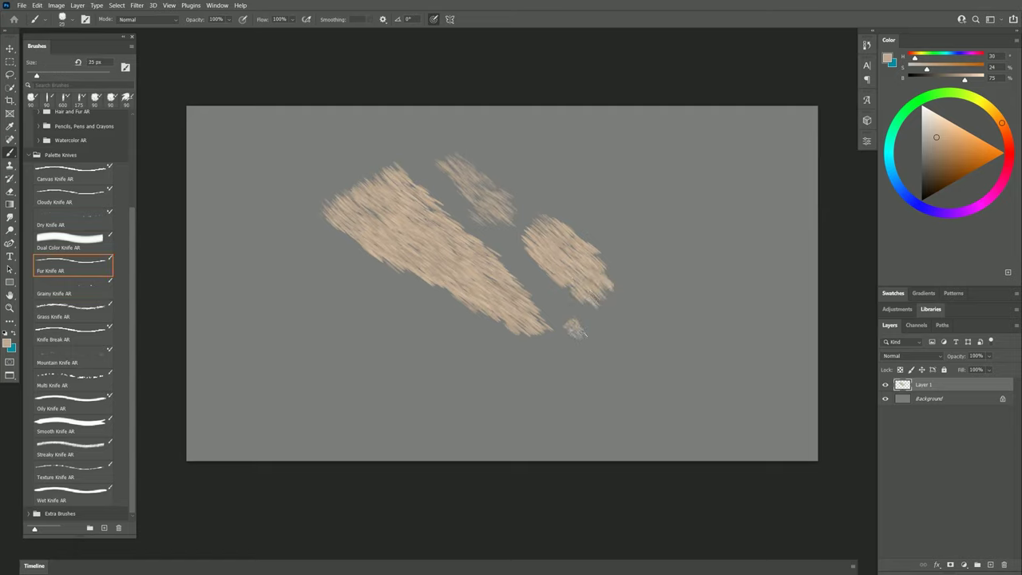
- Lighten the foreground color to cream (H 30, S 22, B 97) and paint highlight strokes over the largest fur patch
left_click(939, 119)
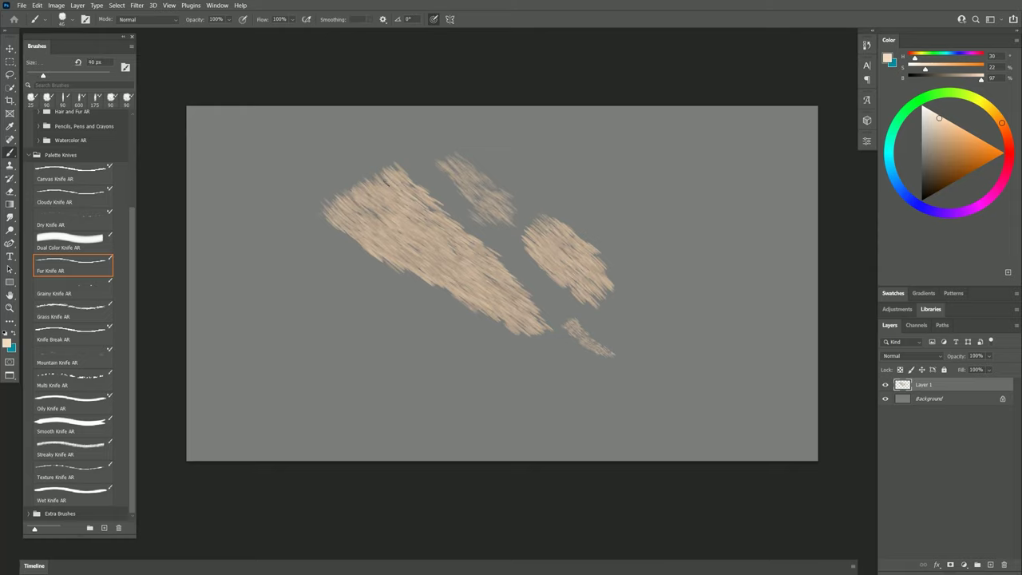
mouse_move(383, 188)
left_mouse_down()
mouse_move(380, 239)
mouse_move(447, 255)
mouse_move(538, 329)
left_mouse_up()
mouse_move(379, 200)
left_mouse_down()
mouse_move(415, 243)
mouse_move(459, 271)
mouse_move(373, 206)
left_mouse_up()
- Set the foreground color to dark brown (H 30, S 48, B 24), paint spots over the largest fur patch and add strokes below it
left_click(933, 184)
left_click(931, 183)
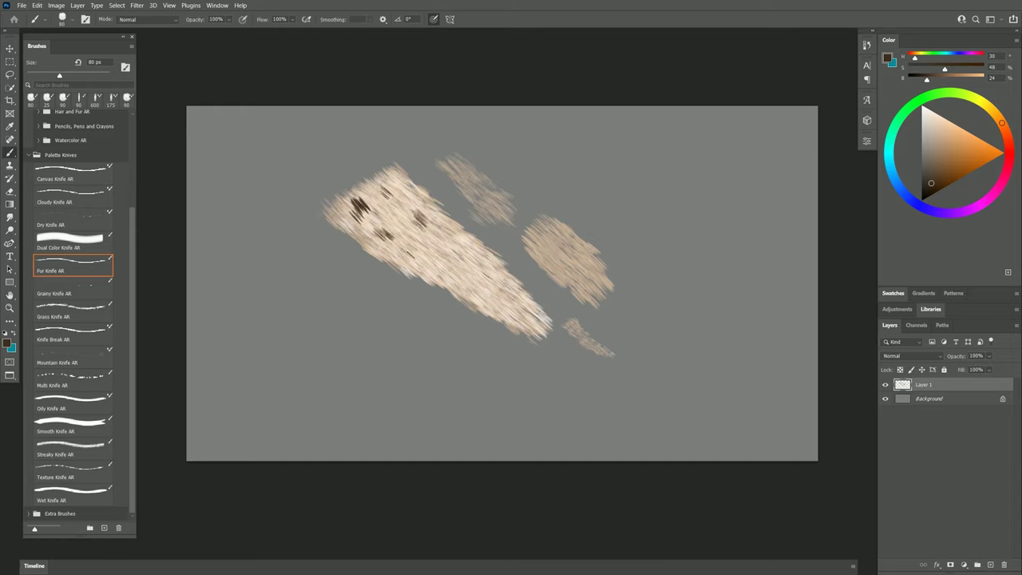
left_click_drag(481, 262, 495, 272)
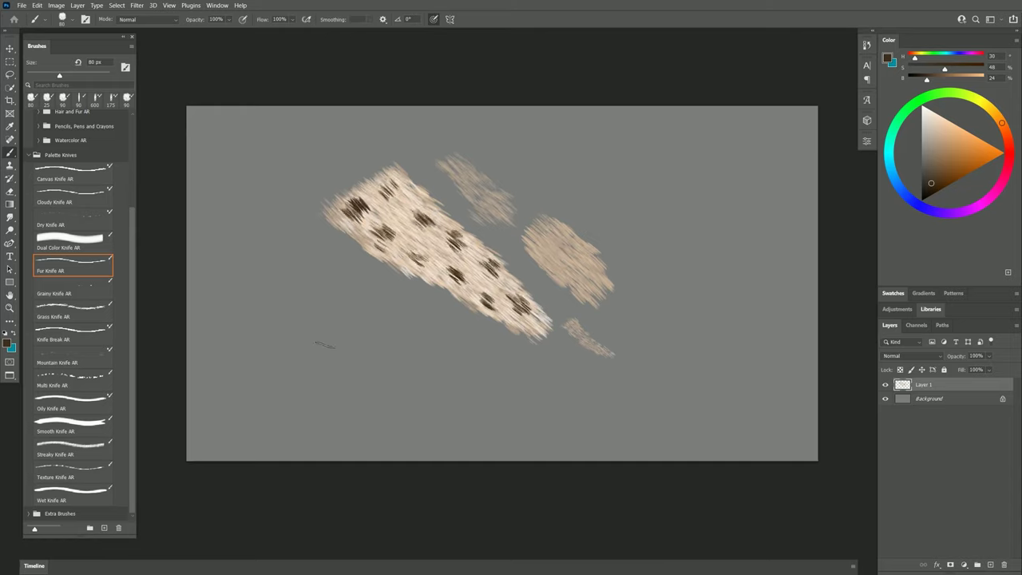
mouse_move(319, 348)
left_mouse_down()
mouse_move(398, 303)
mouse_move(348, 323)
mouse_move(405, 307)
mouse_move(335, 361)
mouse_move(407, 308)
mouse_move(349, 359)
left_mouse_up()
mouse_move(399, 316)
left_mouse_down()
mouse_move(358, 356)
mouse_move(411, 323)
mouse_move(367, 375)
mouse_move(471, 409)
left_mouse_up()
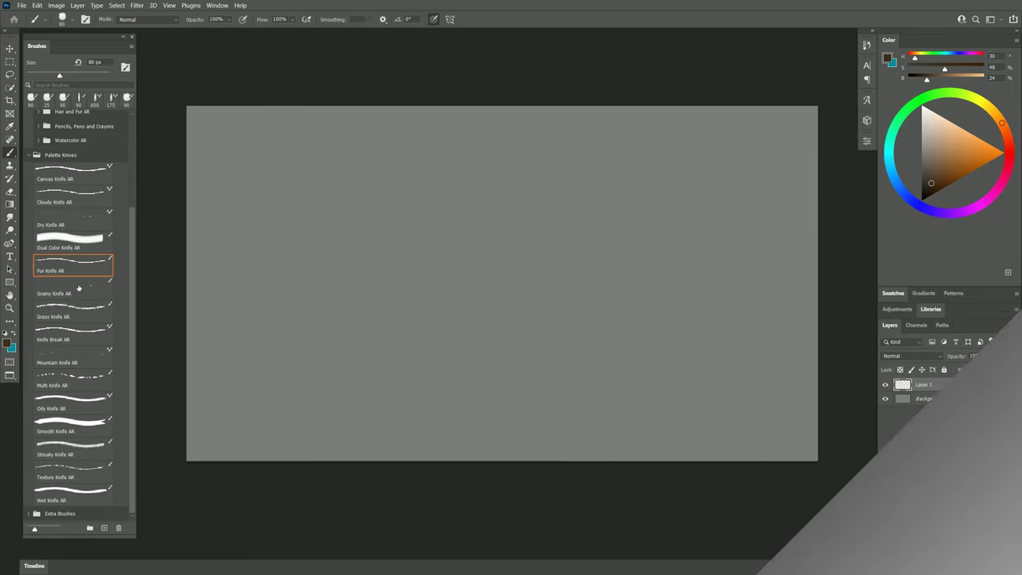
- Select the Grainy Knife AR brush, and paint a green grass patch from dark to light with the Grass Knife AR brush
left_click(72, 293)
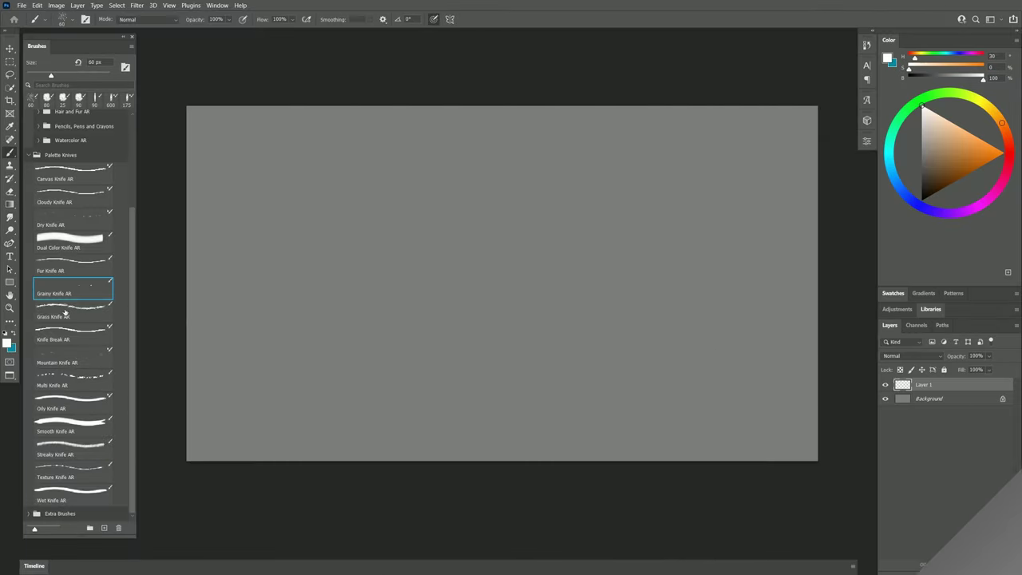
left_click(66, 315)
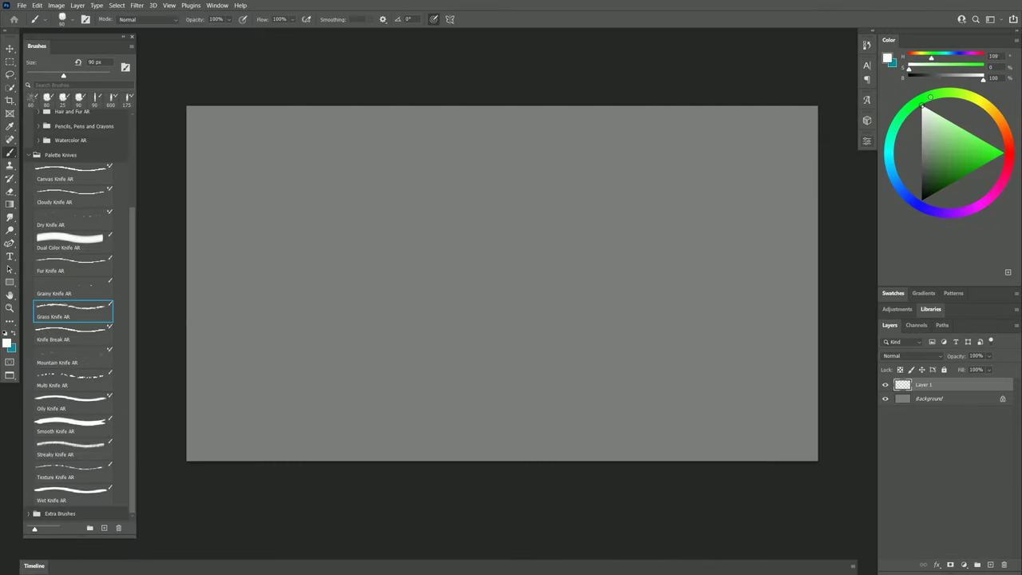
left_click(940, 185)
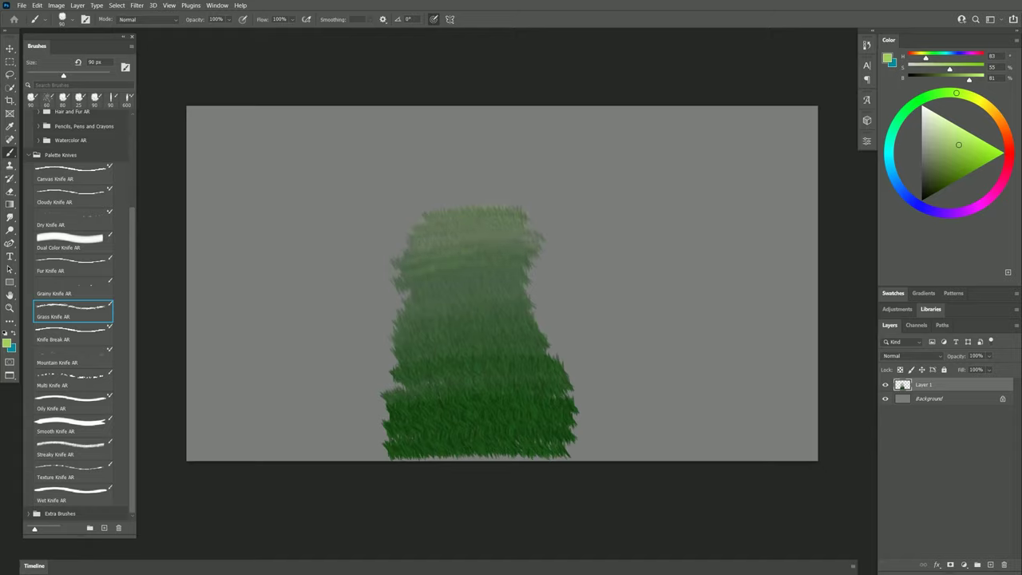
mouse_move(511, 267)
left_mouse_down()
mouse_move(415, 294)
mouse_move(380, 412)
left_mouse_up()
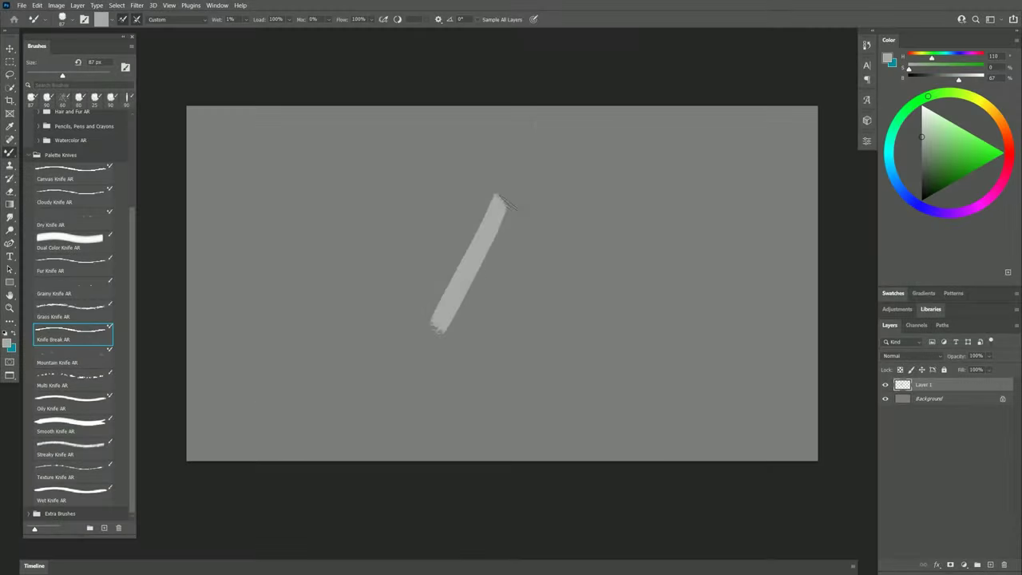
- Paint a light gray mountain shape of strokes fanning down from one peak with the Knife Break AR brush at 87 px
mouse_move(501, 200)
left_mouse_down()
mouse_move(464, 347)
mouse_move(484, 273)
mouse_move(507, 349)
left_mouse_up()
left_click_drag(501, 206, 568, 345)
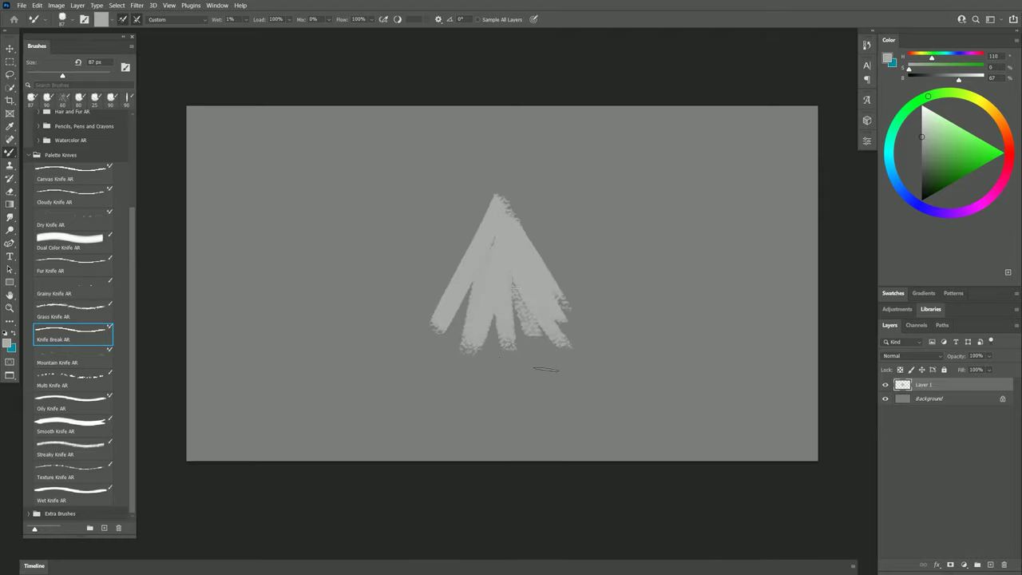
left_click_drag(507, 297, 519, 364)
left_click_drag(468, 300, 441, 348)
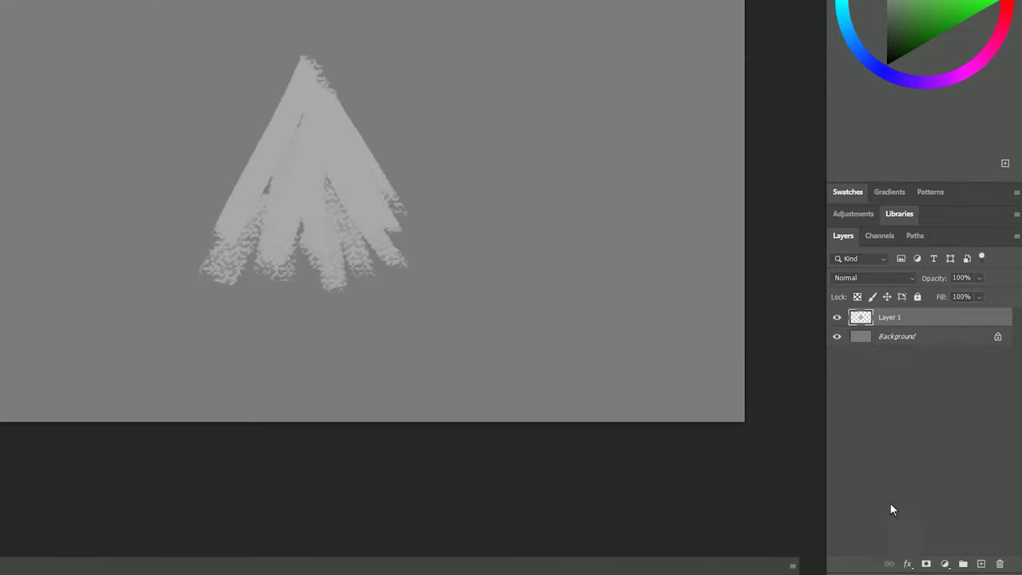
- Apply an inner Bevel & Emboss (depth 43%, size 2 px) to Layer 1 and paint textured strokes along both sides of the mountain
left_click(907, 564)
left_click(943, 462)
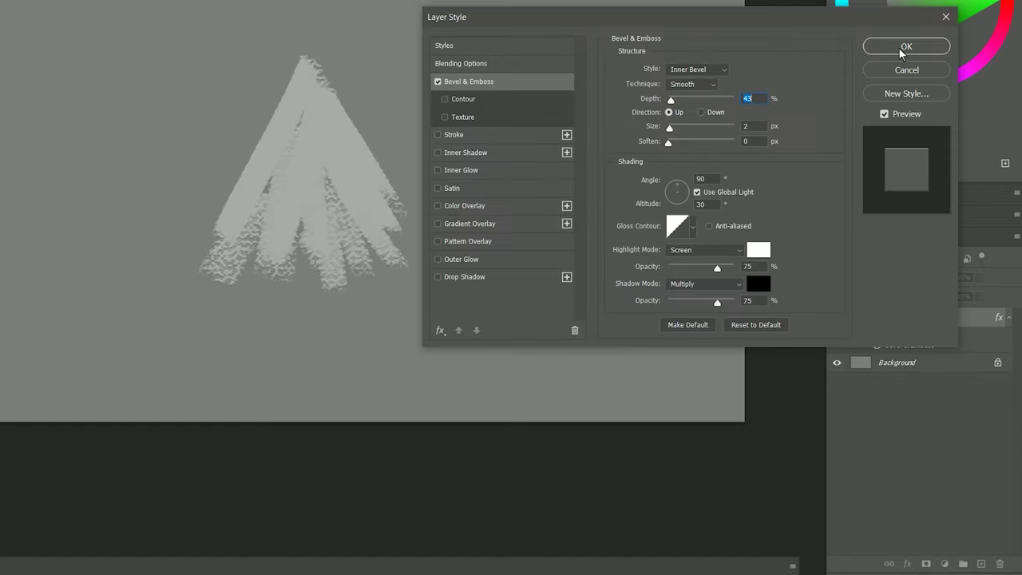
left_click(905, 48)
mouse_move(294, 161)
left_mouse_down()
mouse_move(276, 118)
mouse_move(196, 191)
left_mouse_up()
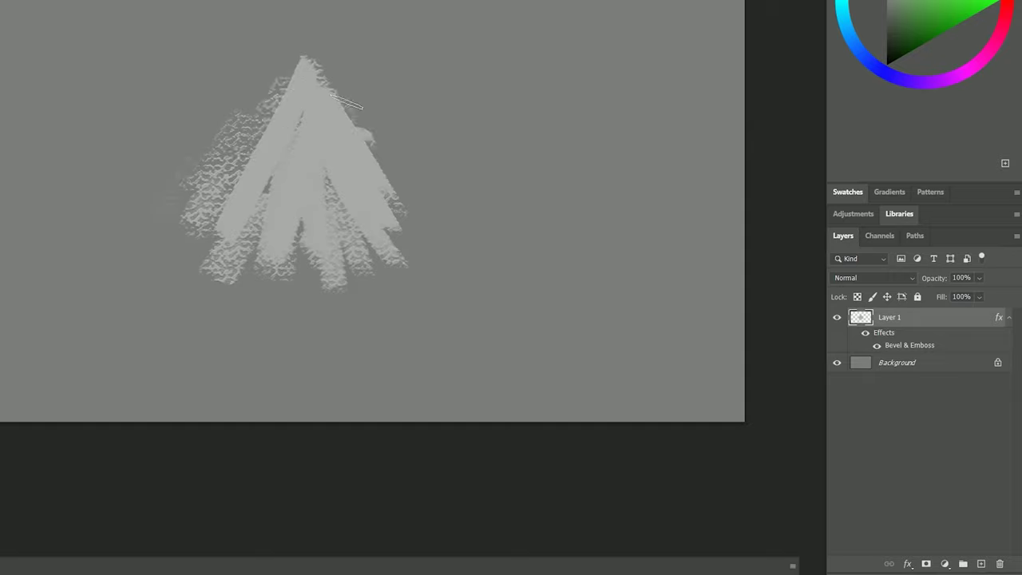
mouse_move(347, 102)
left_mouse_down()
mouse_move(428, 225)
mouse_move(383, 238)
mouse_move(439, 223)
left_mouse_up()
- Add a new layer with a Bevel & Emboss effect above Layer 1 and paint white strokes on it over the mountain
left_click(981, 564)
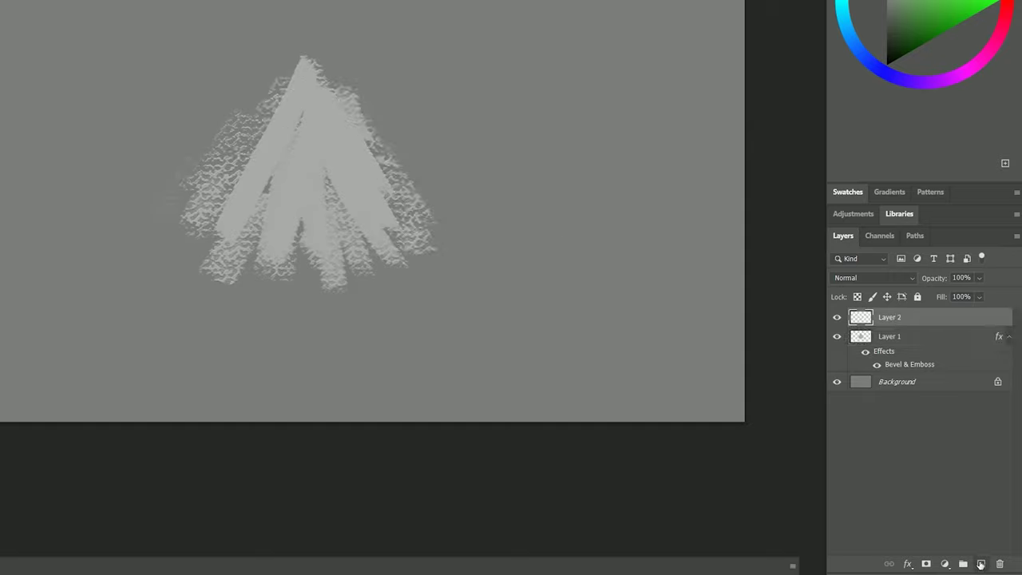
left_click(907, 563)
left_click(938, 452)
mouse_move(308, 74)
left_mouse_down()
mouse_move(240, 209)
mouse_move(310, 102)
mouse_move(327, 136)
left_mouse_up()
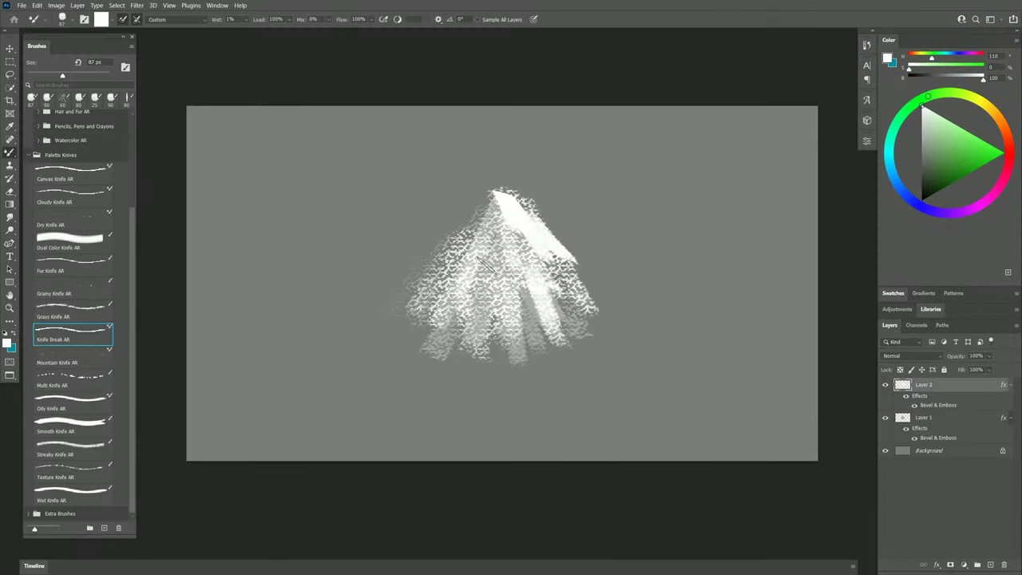
- Set the Knife Break AR brush's texture scale to 95% in Brush Settings and paint white test strokes beside the mountain
key("F5")
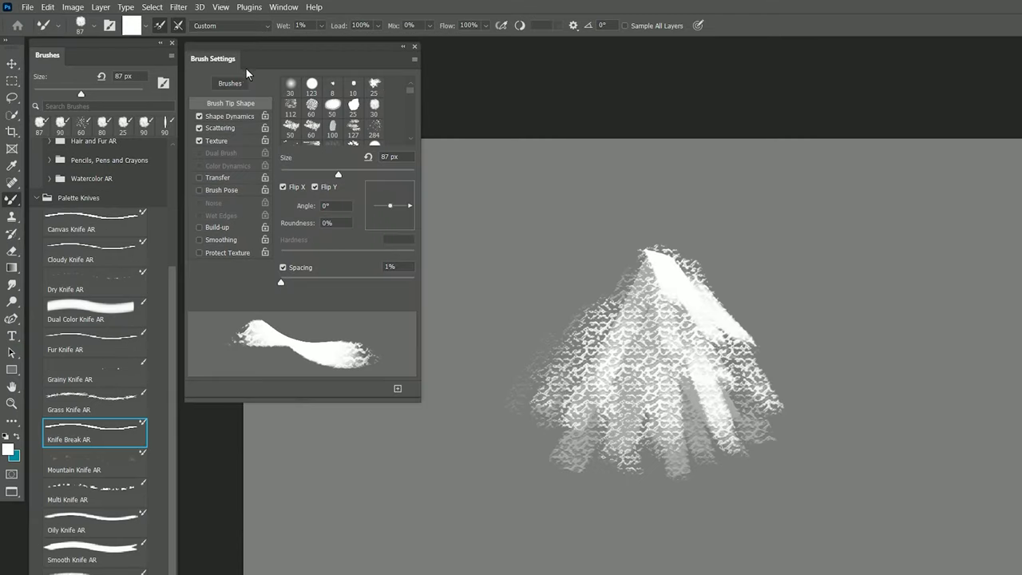
left_click(229, 142)
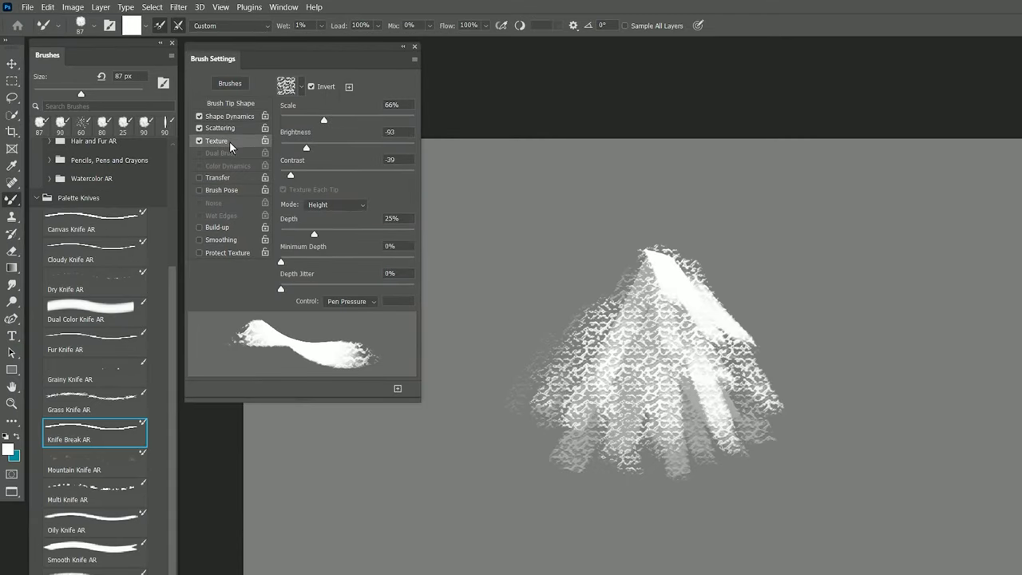
left_click(286, 85)
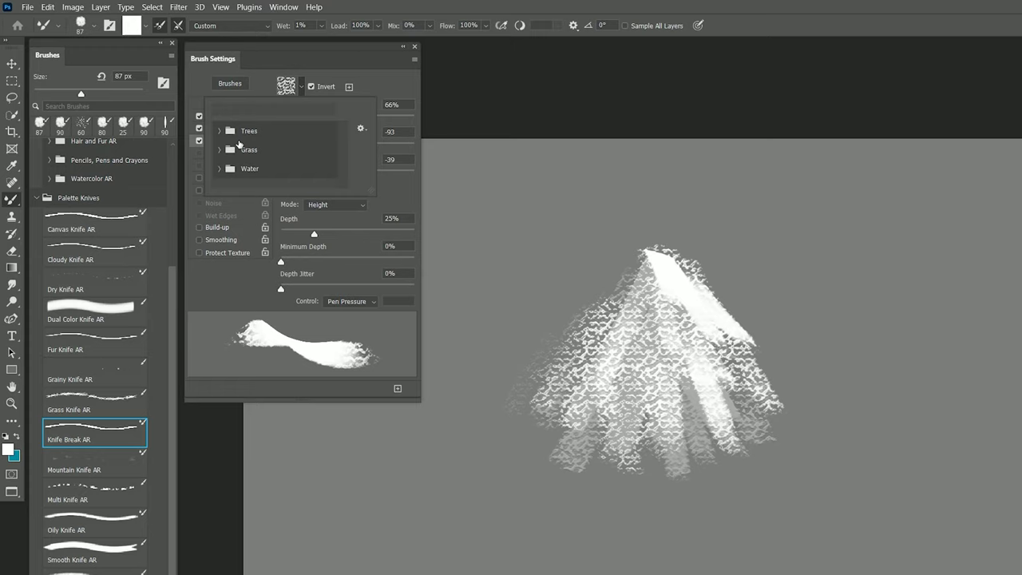
left_click(338, 84)
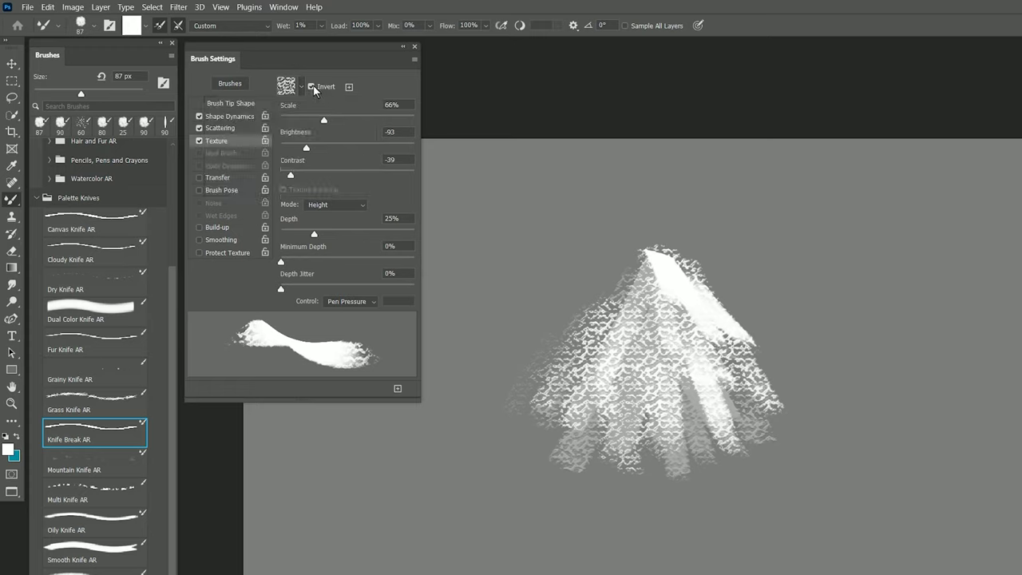
left_click(344, 117)
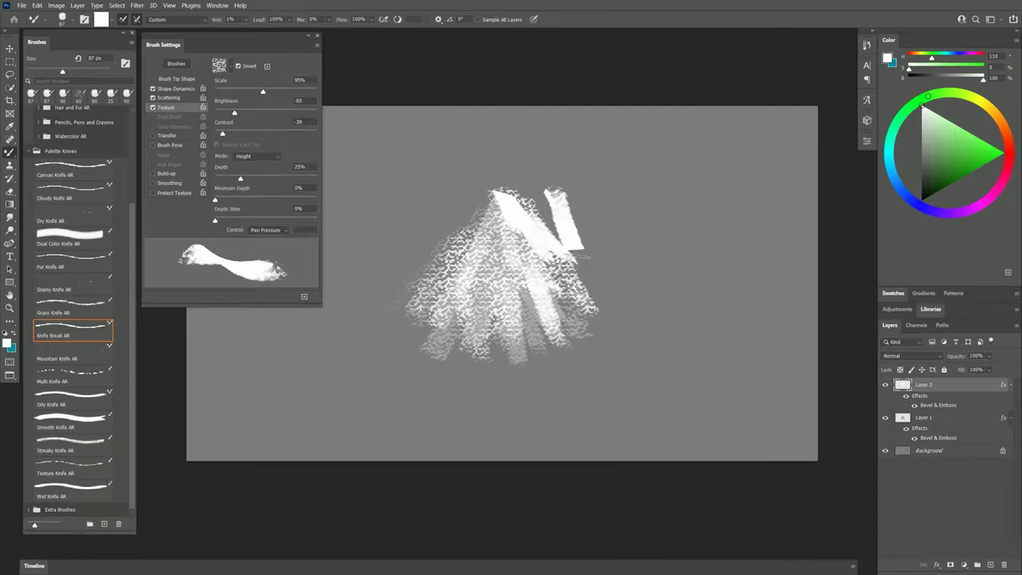
mouse_move(739, 244)
left_mouse_down()
mouse_move(785, 377)
mouse_move(827, 383)
left_mouse_up()
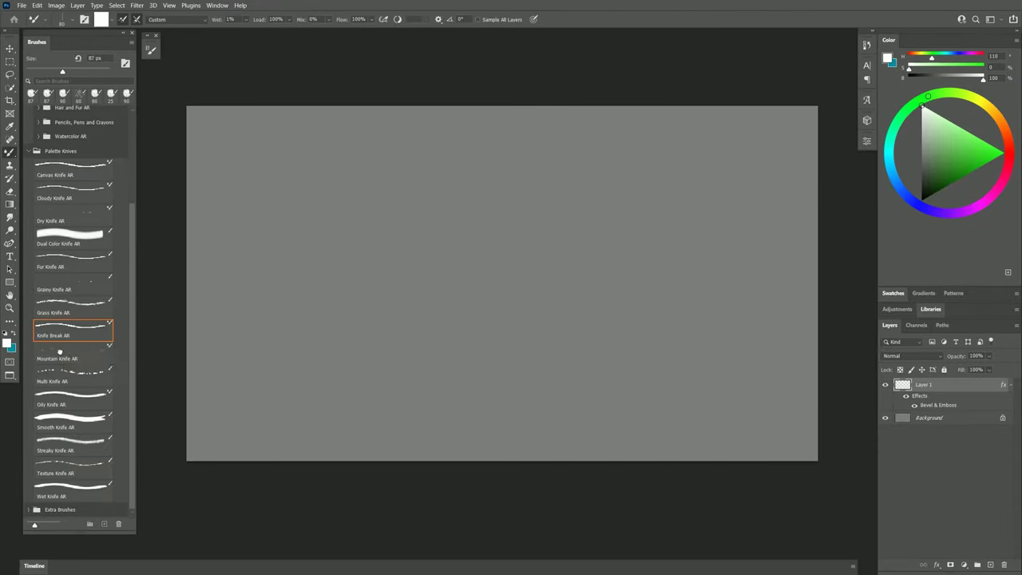
- Paint a dark gray mountain with the Mountain Knife AR brush at 80 px, filling below a jagged ridge down to a wide base
left_click(59, 352)
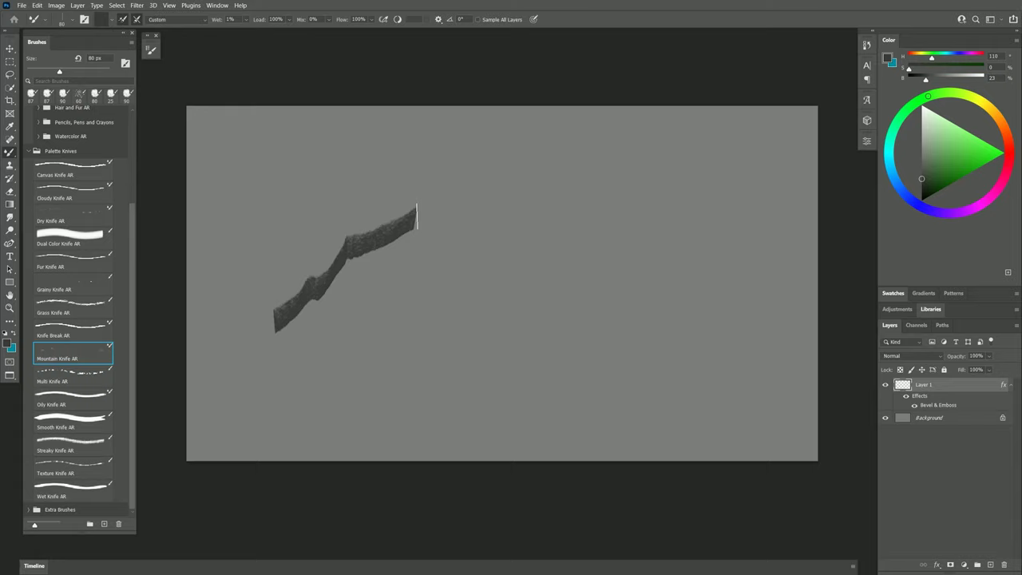
left_click_drag(505, 252, 669, 324)
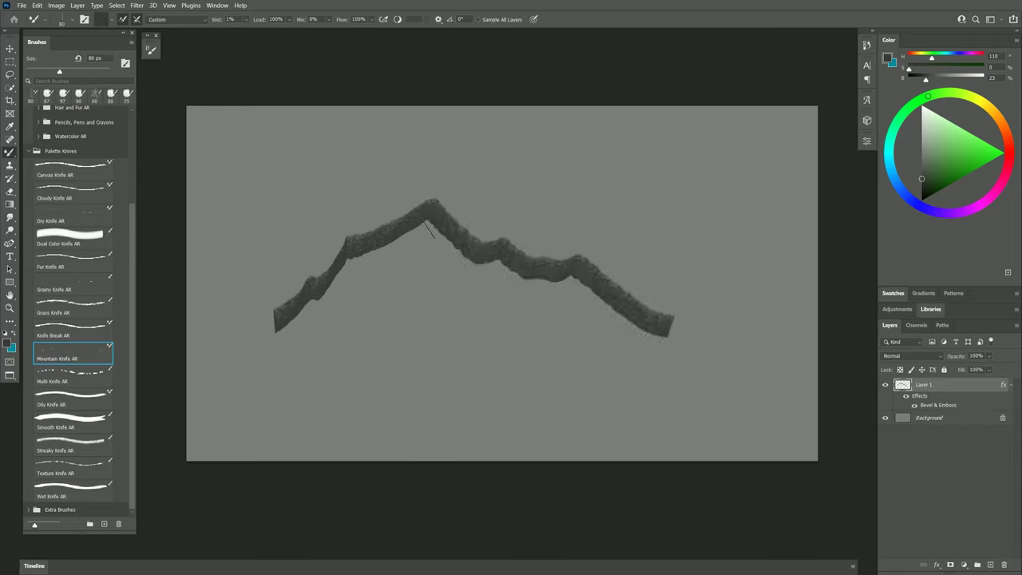
left_click_drag(428, 225, 403, 287)
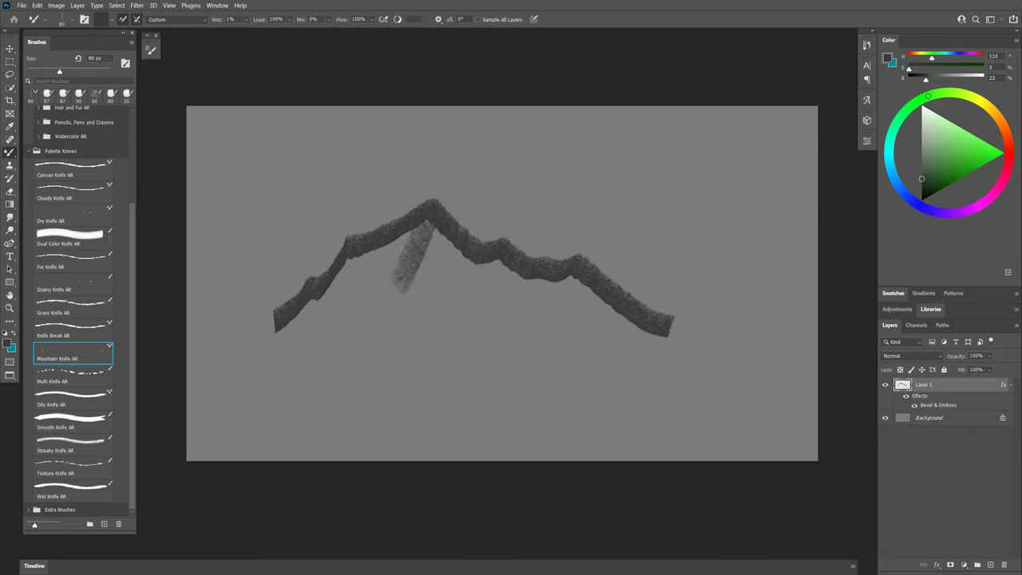
mouse_move(406, 238)
left_mouse_down()
mouse_move(381, 290)
mouse_move(360, 290)
left_mouse_up()
mouse_move(396, 232)
left_mouse_down()
mouse_move(322, 317)
mouse_move(277, 341)
left_mouse_up()
mouse_move(355, 280)
left_mouse_down()
mouse_move(326, 340)
mouse_move(350, 337)
left_mouse_up()
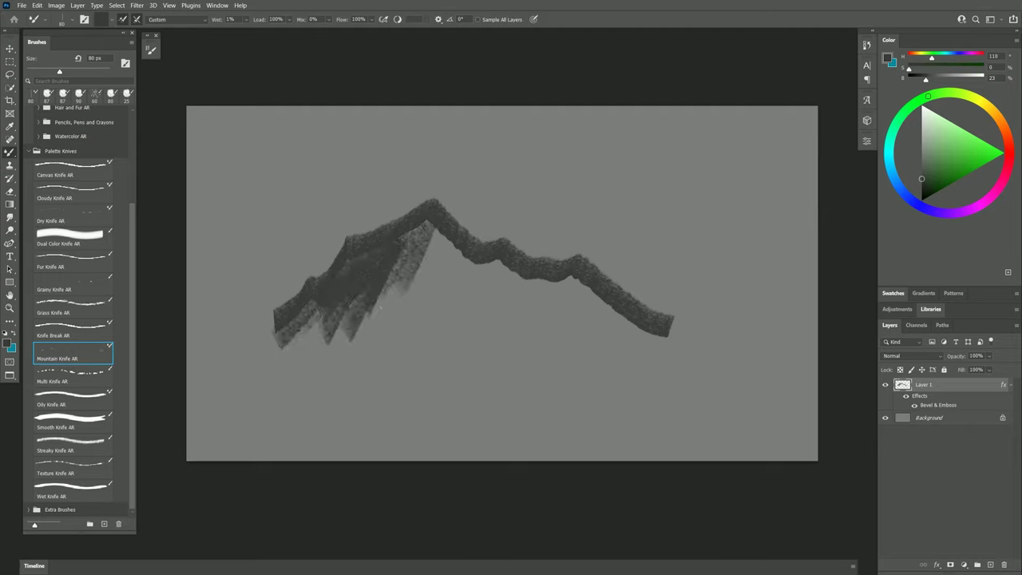
left_click_drag(423, 228, 399, 297)
left_click_drag(428, 226, 411, 306)
left_click_drag(444, 240, 639, 334)
left_click_drag(575, 331, 415, 336)
left_click_drag(359, 319, 239, 351)
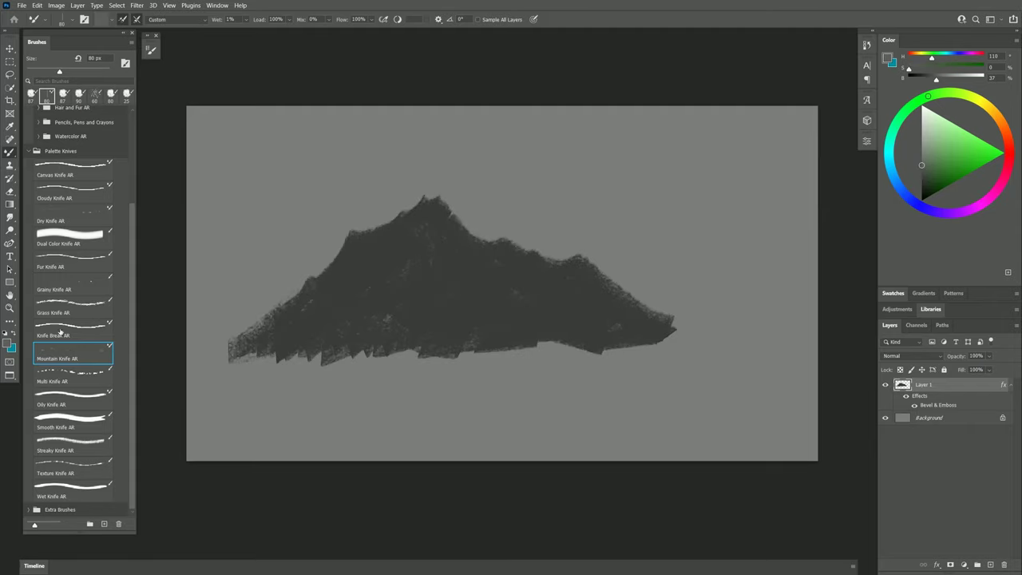
- Load Layer 1's mountain as a selection, add a layer above it, clear the selection outline, and choose Knife Break AR with 82% bright gray
left_click(62, 330)
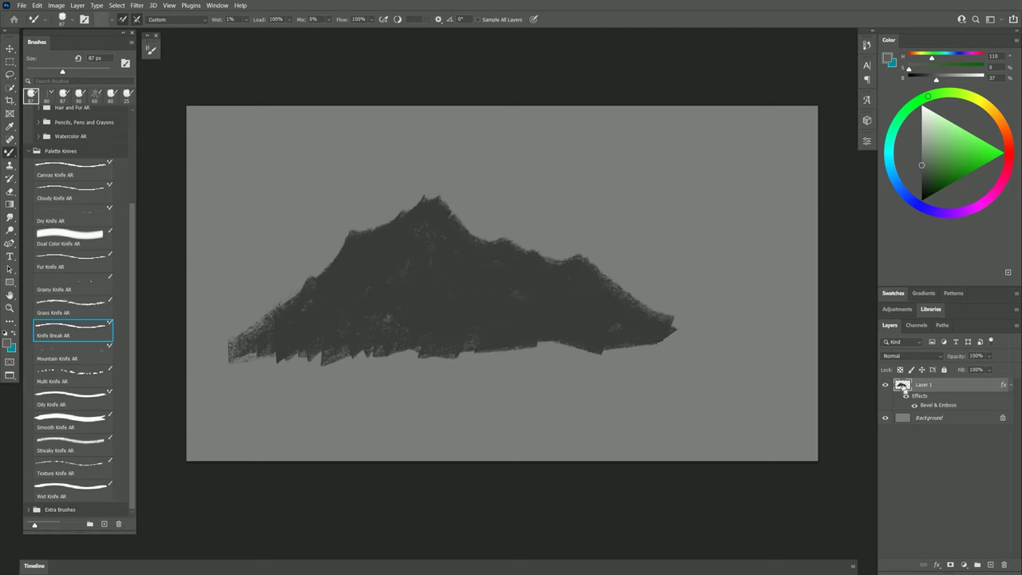
left_click(902, 386, "ctrl")
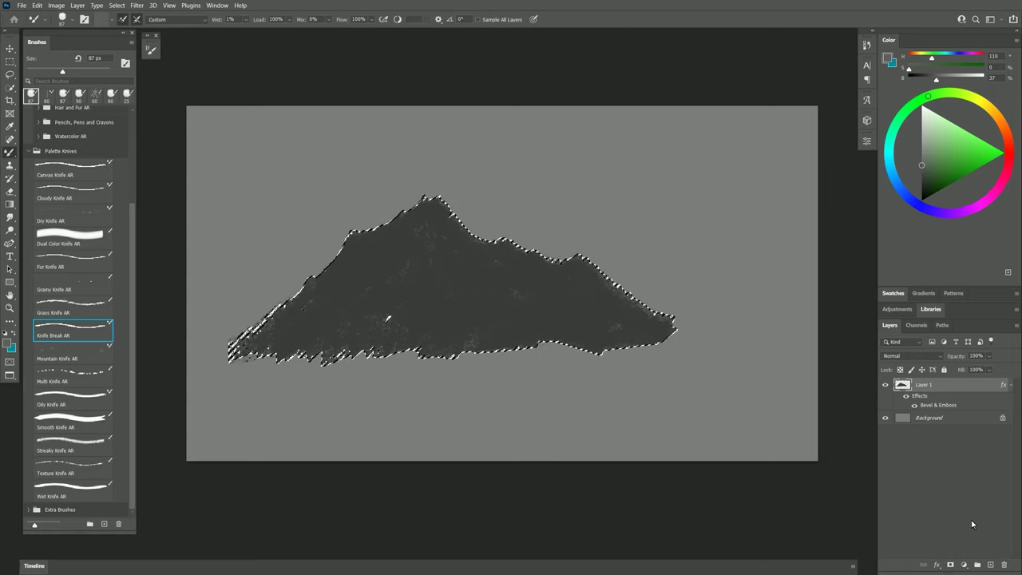
left_click(990, 565)
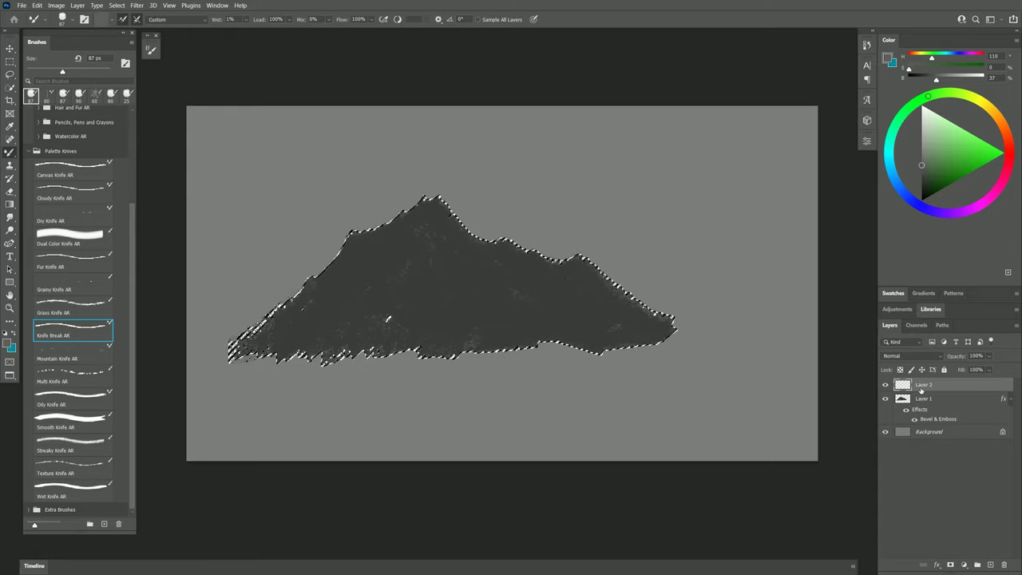
key("ctrl+d")
left_click(921, 122)
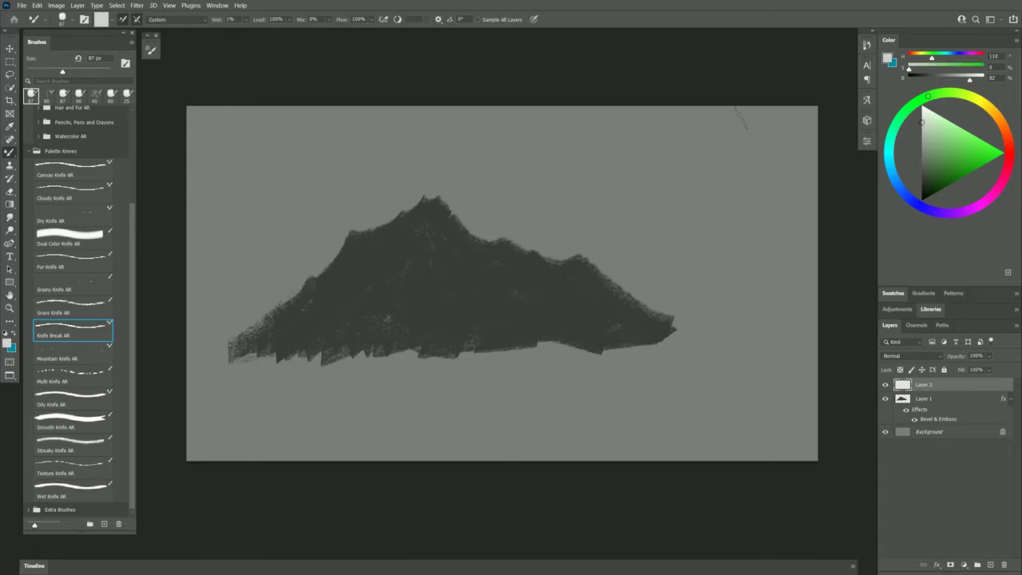
- Paint light gray highlight strokes on Layer 2, running diagonally down from the ridge and peaks across the mountain's slopes
mouse_move(421, 195)
left_mouse_down()
mouse_move(414, 243)
mouse_move(377, 275)
left_mouse_up()
left_click_drag(383, 219, 327, 293)
left_click_drag(313, 278, 283, 344)
left_click_drag(287, 302, 232, 351)
left_click_drag(502, 239, 431, 335)
left_click_drag(579, 255, 550, 303)
mouse_move(527, 252)
left_mouse_down()
mouse_move(563, 301)
mouse_move(511, 318)
left_mouse_up()
mouse_move(579, 259)
left_mouse_down()
mouse_move(531, 326)
mouse_move(531, 348)
left_mouse_up()
left_click_drag(549, 312, 487, 351)
left_click_drag(489, 276, 384, 353)
mouse_move(412, 252)
left_mouse_down()
mouse_move(372, 305)
mouse_move(291, 353)
left_mouse_up()
left_click_drag(506, 277, 420, 358)
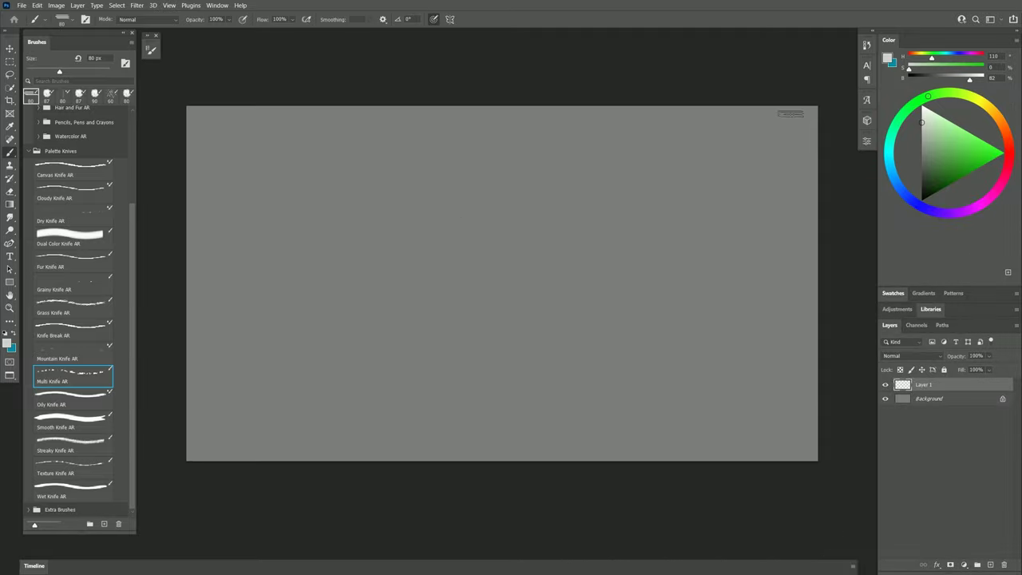
- Paint a yellow (hue 51) cross-hatched patch of diagonal and near-horizontal strokes with the Multi Knife AR brush at 80 px
left_click(988, 107)
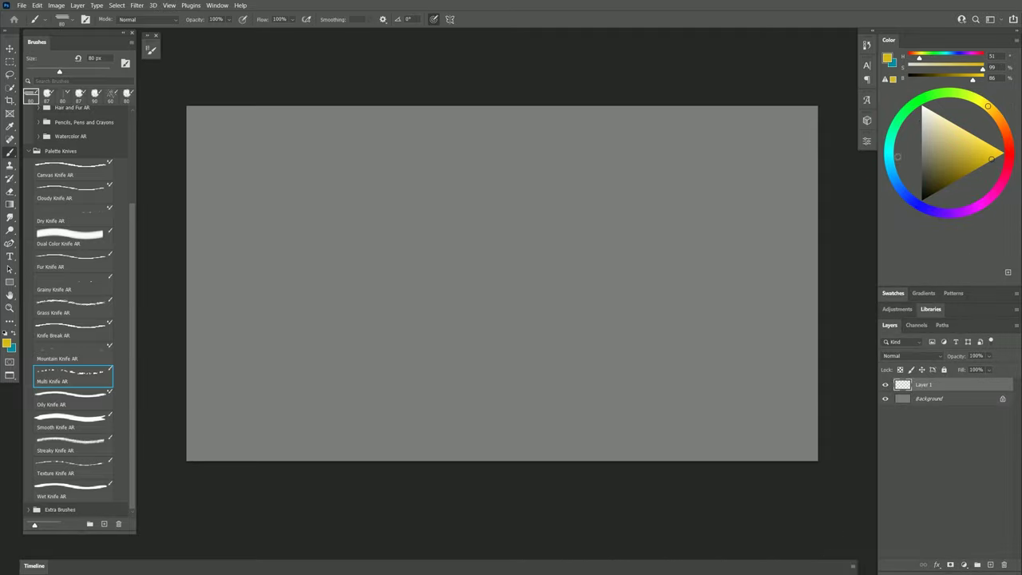
mouse_move(312, 308)
left_mouse_down()
mouse_move(479, 194)
mouse_move(513, 187)
left_mouse_up()
mouse_move(341, 322)
left_mouse_down()
mouse_move(515, 189)
mouse_move(501, 204)
left_mouse_up()
left_click_drag(366, 339, 517, 192)
left_click_drag(400, 345, 527, 220)
left_click_drag(441, 314, 559, 199)
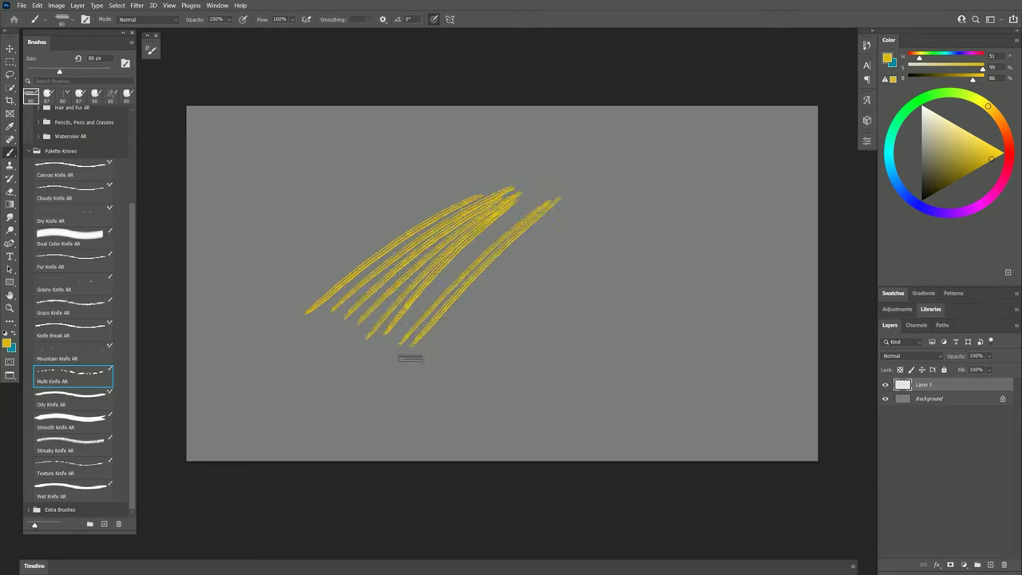
mouse_move(415, 355)
left_mouse_down()
mouse_move(569, 207)
mouse_move(560, 219)
left_mouse_up()
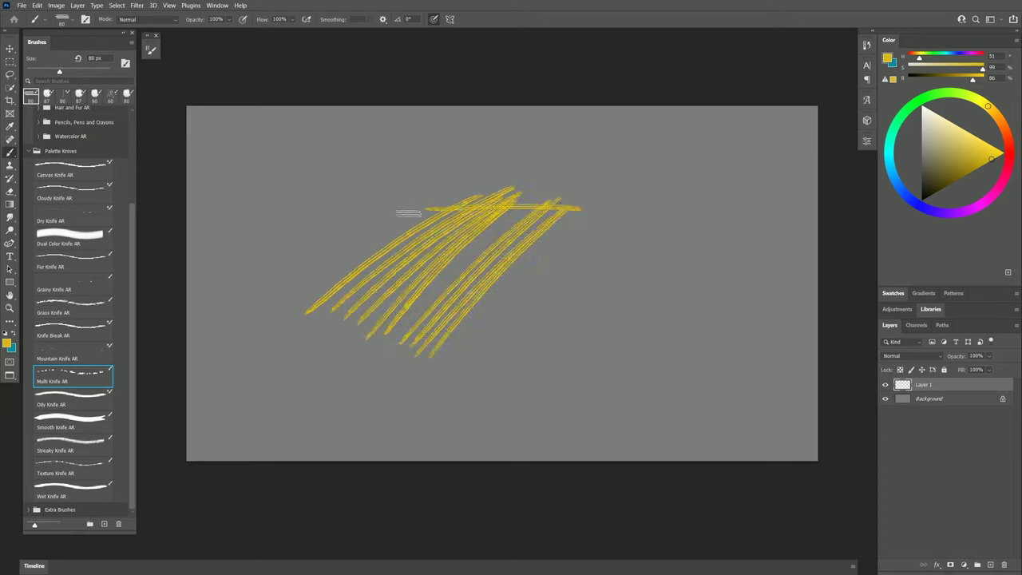
mouse_move(406, 214)
left_mouse_down()
mouse_move(583, 218)
mouse_move(562, 240)
left_mouse_up()
left_click_drag(370, 232, 546, 246)
left_click_drag(377, 246, 547, 256)
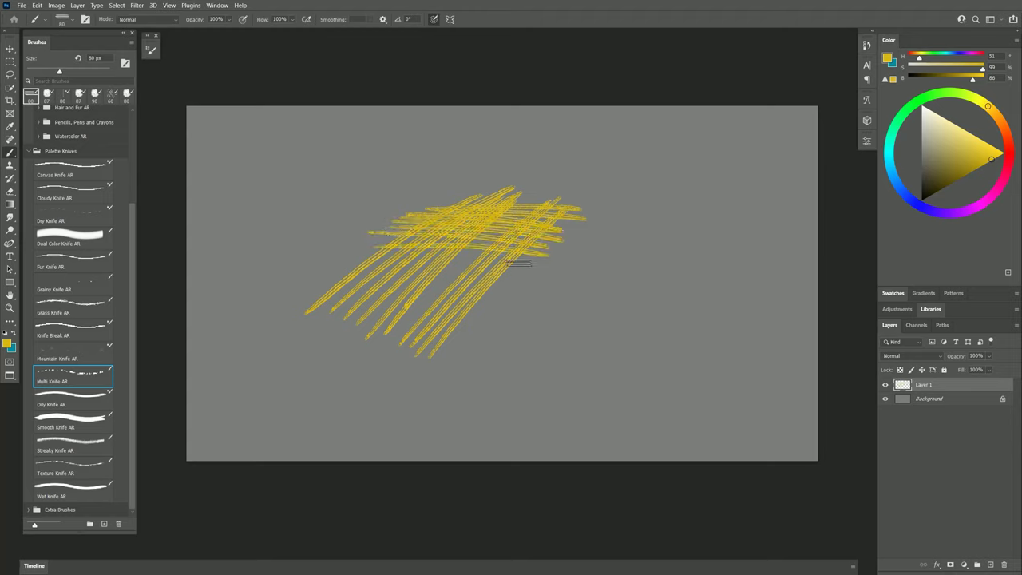
- Enlarge the Multi Knife AR brush to 200 px and paint a second, coarser yellow cross-hatched patch beside the first
key("bracketright")
key("bracketright")
key("bracketright")
key("bracketright")
mouse_move(491, 359)
left_mouse_down()
mouse_move(631, 233)
mouse_move(655, 238)
left_mouse_up()
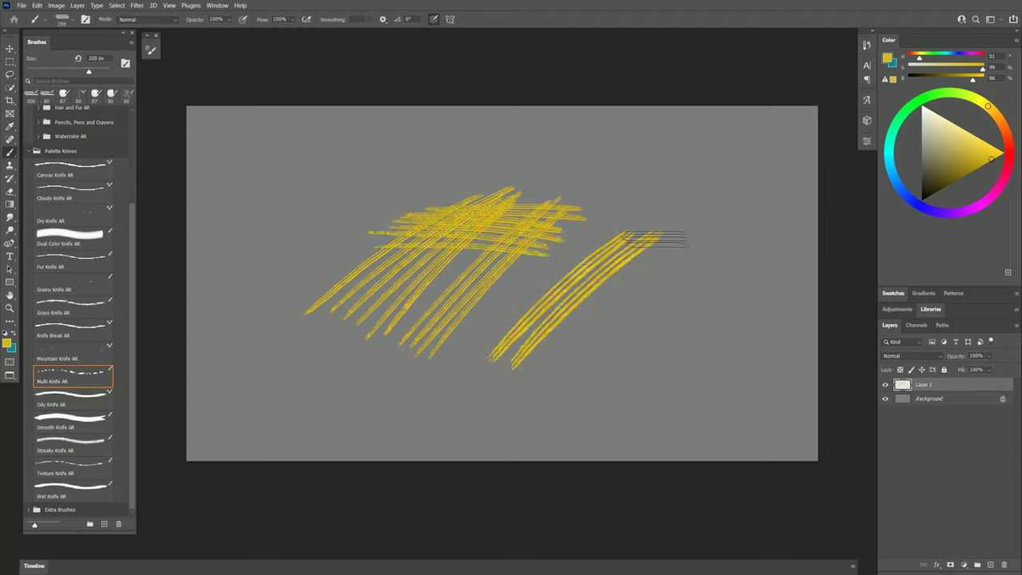
mouse_move(528, 381)
left_mouse_down()
mouse_move(677, 243)
mouse_move(702, 243)
left_mouse_up()
left_click_drag(544, 255, 741, 259)
mouse_move(524, 269)
left_mouse_down()
mouse_move(745, 274)
mouse_move(717, 290)
left_mouse_up()
left_click_drag(481, 300, 711, 311)
left_click_drag(487, 320, 704, 333)
left_click_drag(471, 339, 669, 350)
left_click_drag(470, 360, 633, 373)
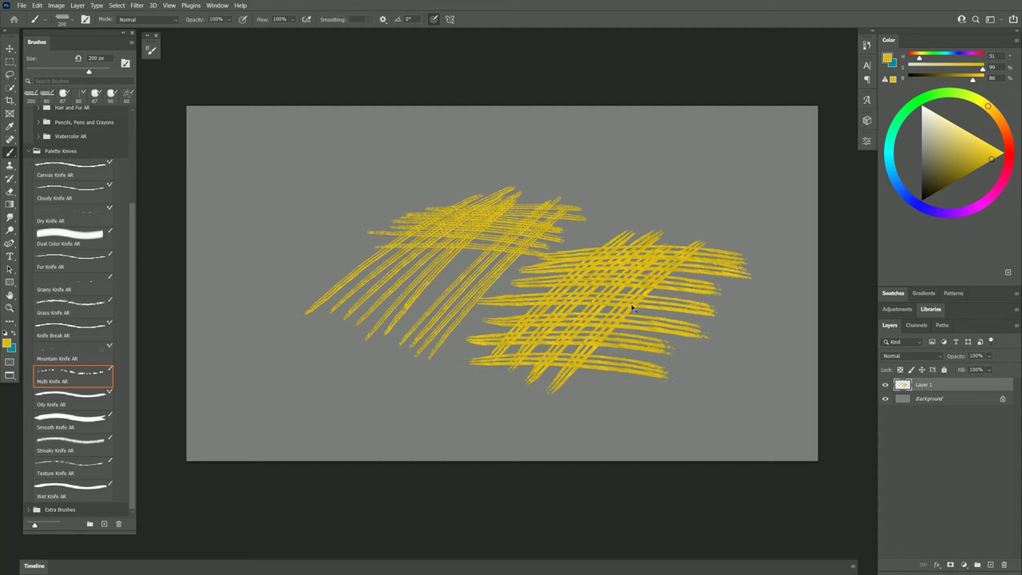
- Change the color to blue (hue 205) and paint sweeping curved strokes above and over the edges of the yellow hatching
left_click(951, 58)
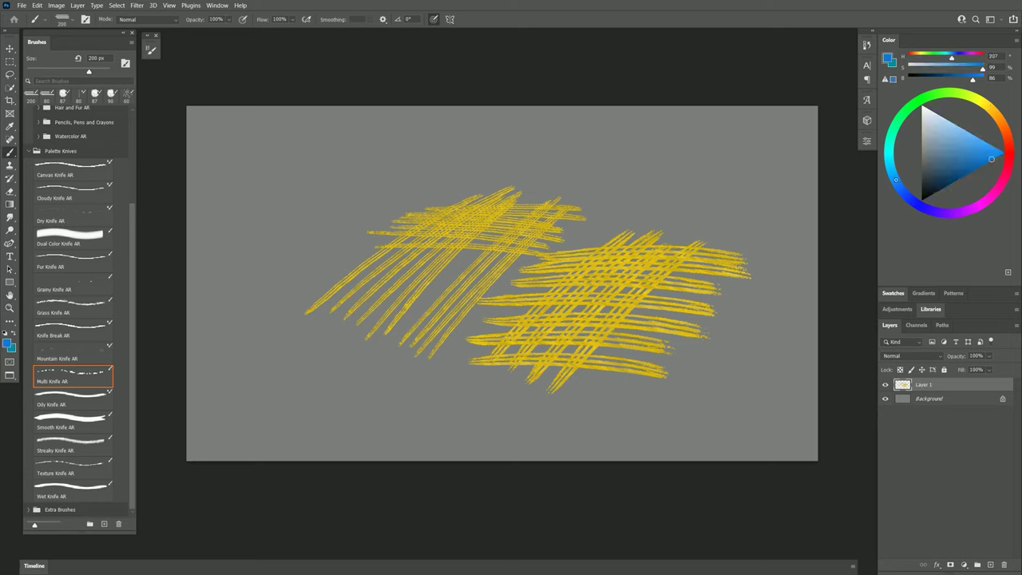
left_click_drag(502, 185, 733, 157)
left_click_drag(507, 203, 753, 170)
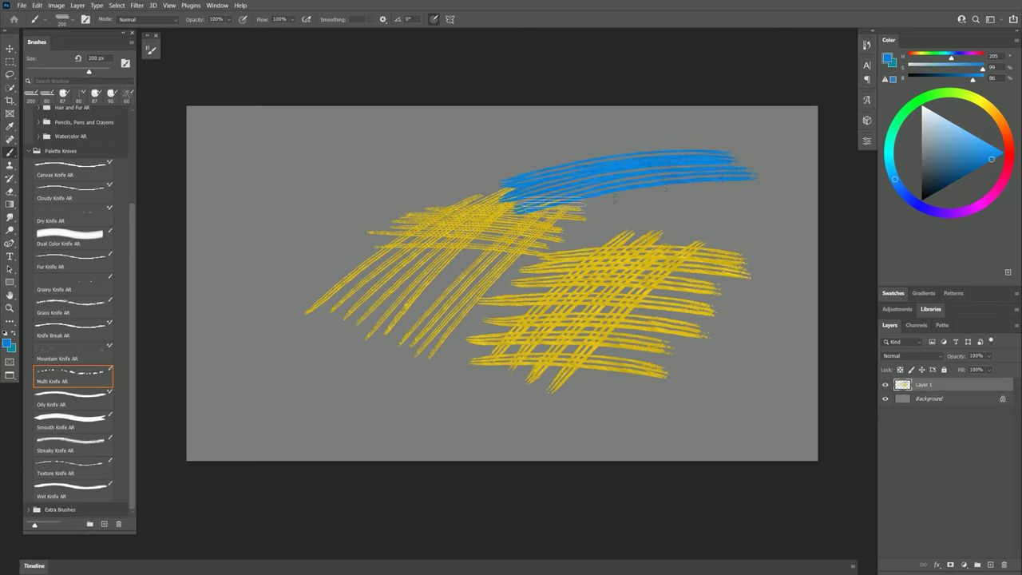
mouse_move(513, 225)
left_mouse_down()
mouse_move(745, 182)
mouse_move(750, 192)
left_mouse_up()
mouse_move(519, 252)
left_mouse_down()
mouse_move(750, 196)
mouse_move(757, 211)
left_mouse_up()
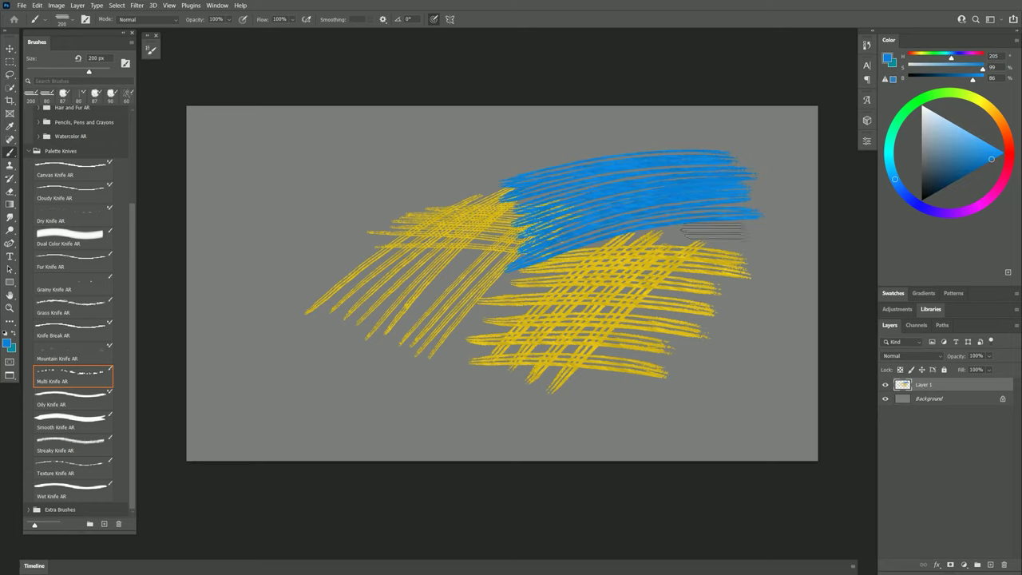
- Change the color to magenta (hue 304) and paint long diagonal strokes over the outer side of the smaller yellow patch
left_click(972, 57)
mouse_move(421, 182)
left_mouse_down()
mouse_move(285, 359)
mouse_move(264, 368)
left_mouse_up()
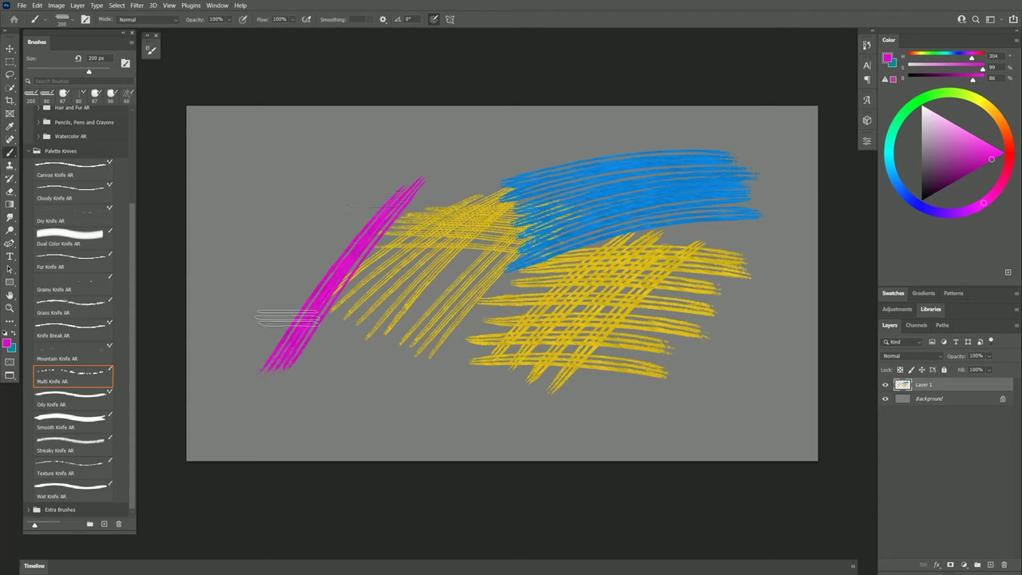
mouse_move(409, 198)
left_mouse_down()
mouse_move(234, 370)
mouse_move(246, 364)
left_mouse_up()
left_click_drag(393, 226, 282, 389)
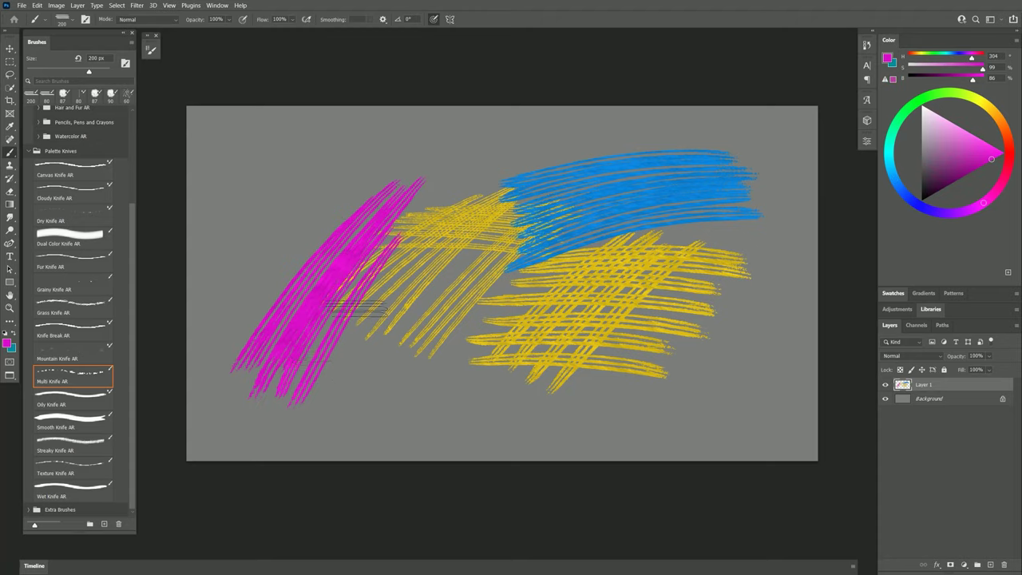
- Paint white arching strokes with the Multi Knife AR brush at 150 px and add shorter strokes beneath the arcs
mouse_move(292, 303)
left_mouse_down()
mouse_move(447, 171)
mouse_move(631, 223)
mouse_move(622, 236)
left_mouse_up()
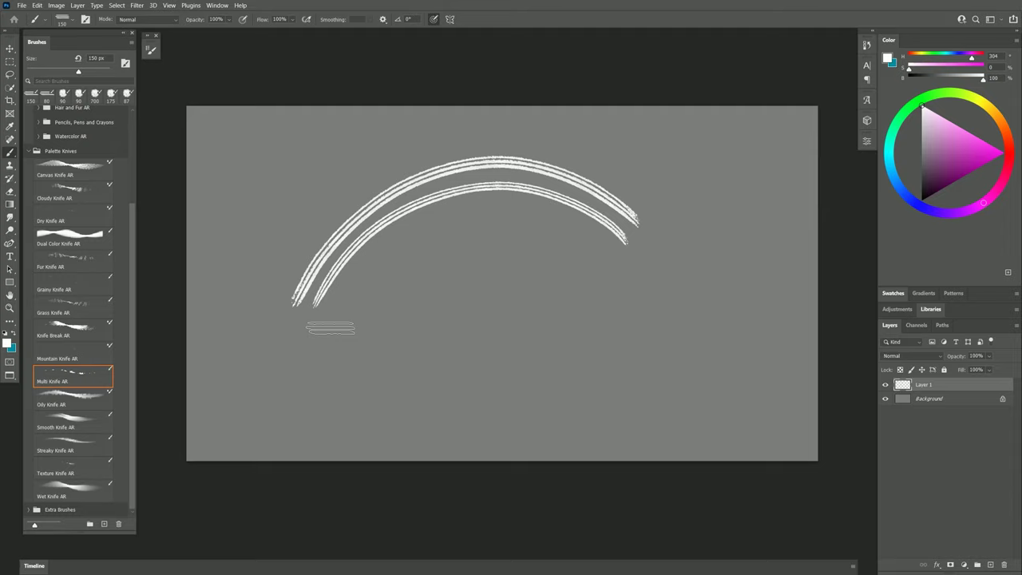
mouse_move(329, 329)
left_mouse_down()
mouse_move(607, 279)
mouse_move(577, 303)
mouse_move(590, 328)
left_mouse_up()
mouse_move(532, 294)
left_mouse_down()
mouse_move(425, 300)
mouse_move(380, 366)
left_mouse_up()
mouse_move(396, 364)
left_mouse_down()
mouse_move(516, 308)
mouse_move(545, 359)
left_mouse_up()
mouse_move(519, 345)
left_mouse_down()
mouse_move(424, 379)
mouse_move(423, 393)
left_mouse_up()
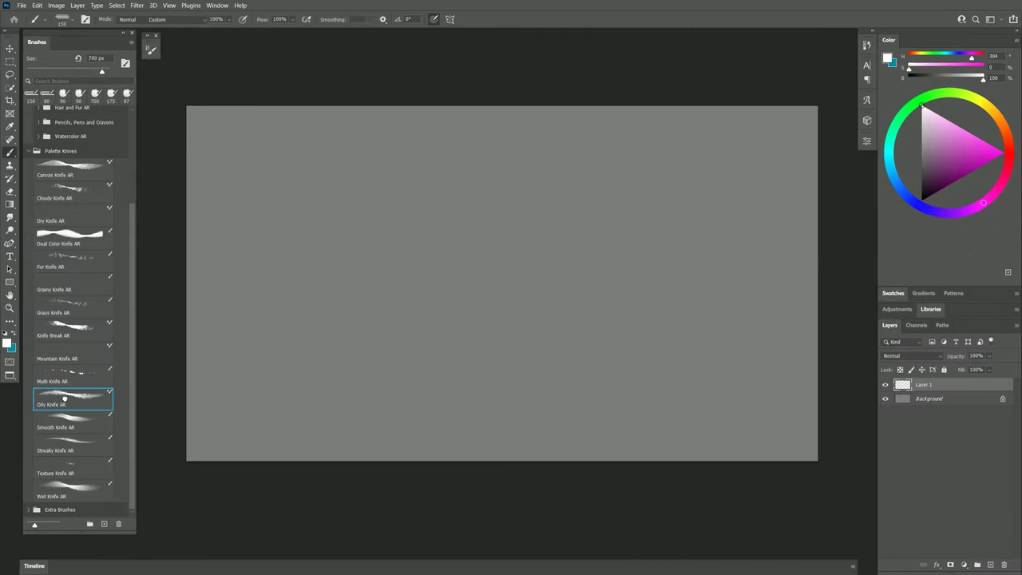
- Blend strokes of pink, light blue (hue 192) and white into one another with the Oily Knife AR brush at 70 px
mouse_move(351, 273)
left_mouse_down()
mouse_move(511, 196)
mouse_move(419, 300)
mouse_move(525, 311)
mouse_move(479, 332)
mouse_move(476, 285)
left_mouse_up()
left_click(891, 165)
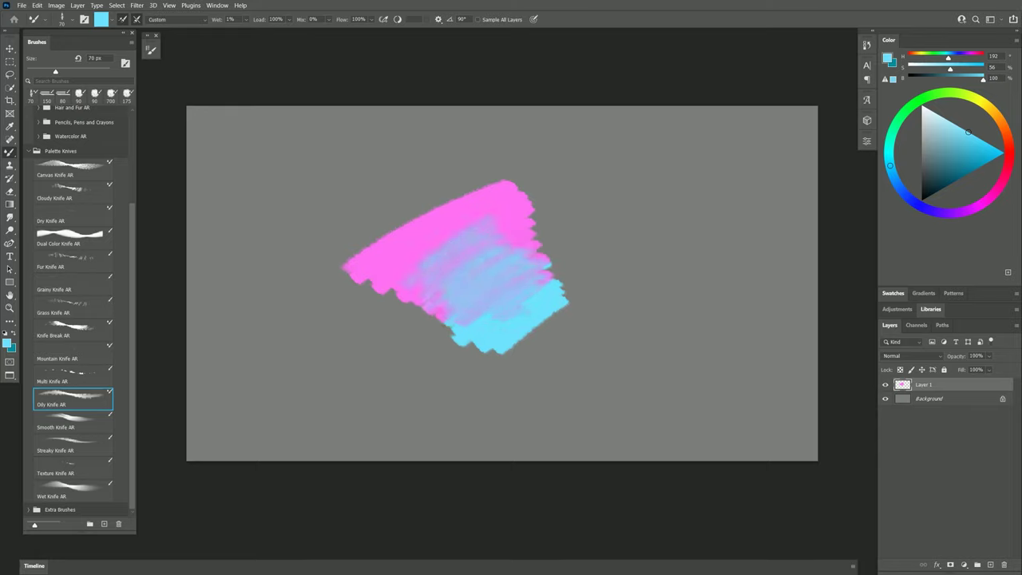
mouse_move(558, 303)
left_mouse_down()
mouse_move(508, 359)
mouse_move(559, 335)
left_mouse_up()
left_click(922, 106)
left_click_drag(536, 185, 396, 342)
mouse_move(416, 323)
left_mouse_down()
mouse_move(480, 264)
mouse_move(559, 224)
mouse_move(423, 359)
mouse_move(578, 248)
mouse_move(479, 390)
left_mouse_up()
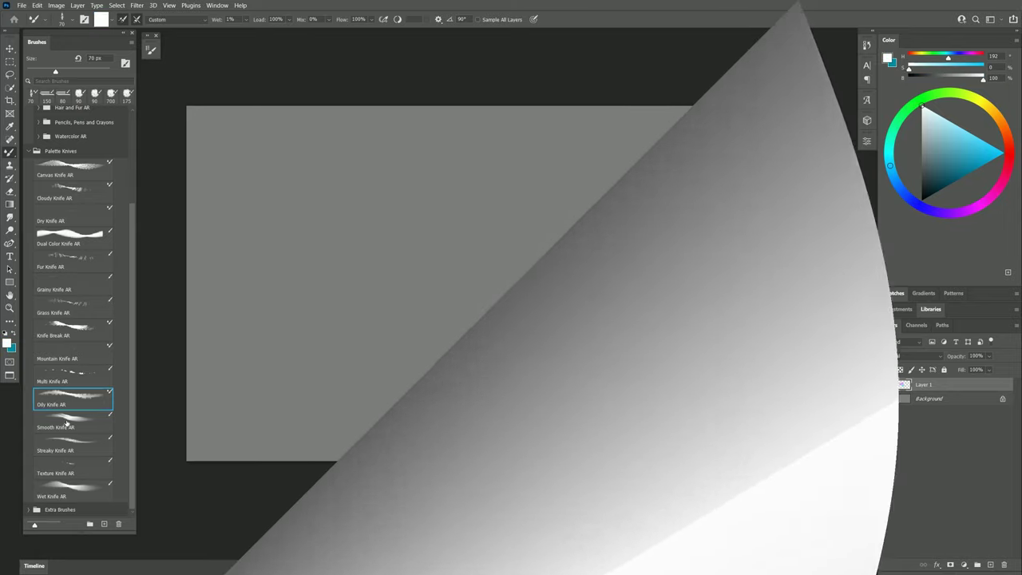
- Paint a clump of white curved grass blades fanning up from one base with the Smooth Knife AR brush at 45 px
left_click(70, 422)
left_click_drag(471, 379, 523, 235)
mouse_move(471, 375)
left_mouse_down()
mouse_move(508, 206)
mouse_move(467, 193)
left_mouse_up()
mouse_move(359, 258)
left_mouse_down()
mouse_move(452, 364)
mouse_move(315, 327)
left_mouse_up()
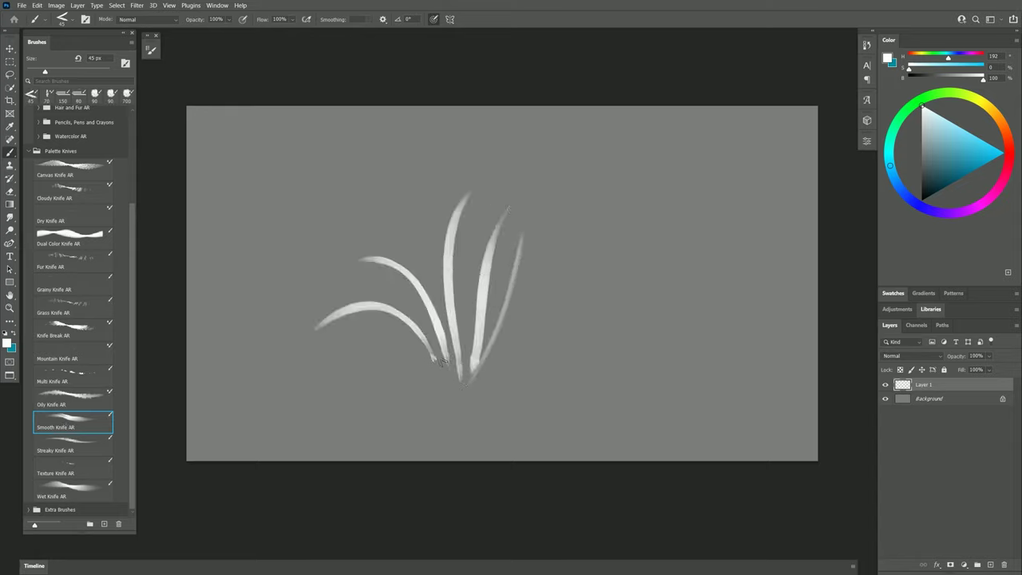
left_click_drag(443, 363, 435, 212)
left_click_drag(479, 343, 487, 200)
mouse_move(479, 363)
left_mouse_down()
mouse_move(517, 217)
mouse_move(627, 230)
mouse_move(611, 287)
left_mouse_up()
mouse_move(453, 375)
left_mouse_down()
mouse_move(344, 329)
mouse_move(329, 369)
mouse_move(559, 222)
left_mouse_up()
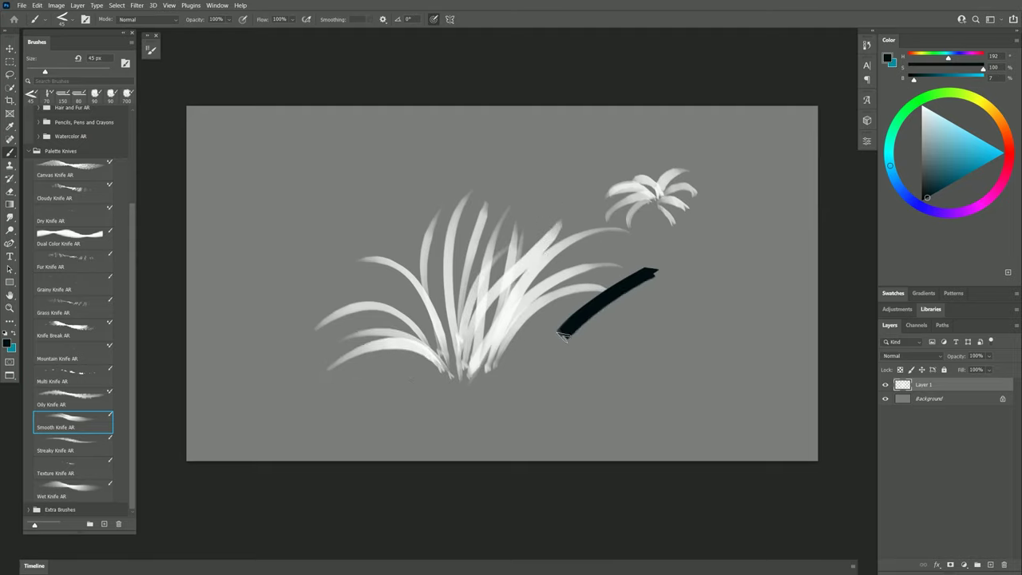
- Paint a patch of overlapping near-black diagonal strokes beside the grass clump with the Smooth Knife AR brush
left_click_drag(571, 343, 662, 283)
left_click_drag(589, 355, 673, 294)
left_click_drag(611, 361, 675, 305)
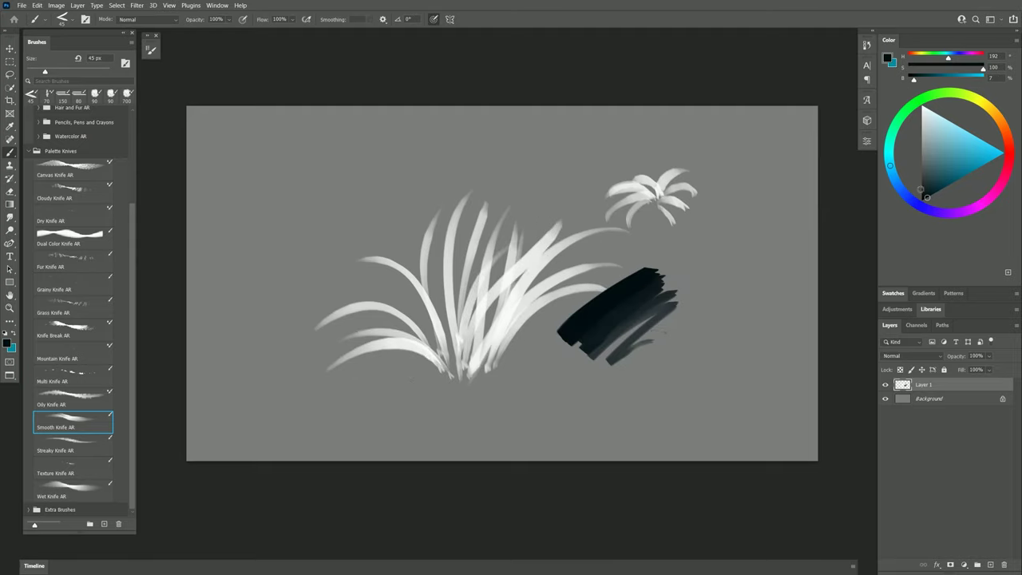
- Pick a lighter muted blue and paint strokes over the dark patch, undoing the first attempt and repainting
left_click(958, 157)
left_click_drag(584, 331, 664, 293)
key("ctrl+z")
key("ctrl+z")
mouse_move(599, 358)
left_mouse_down()
mouse_move(674, 307)
mouse_move(662, 289)
left_mouse_up()
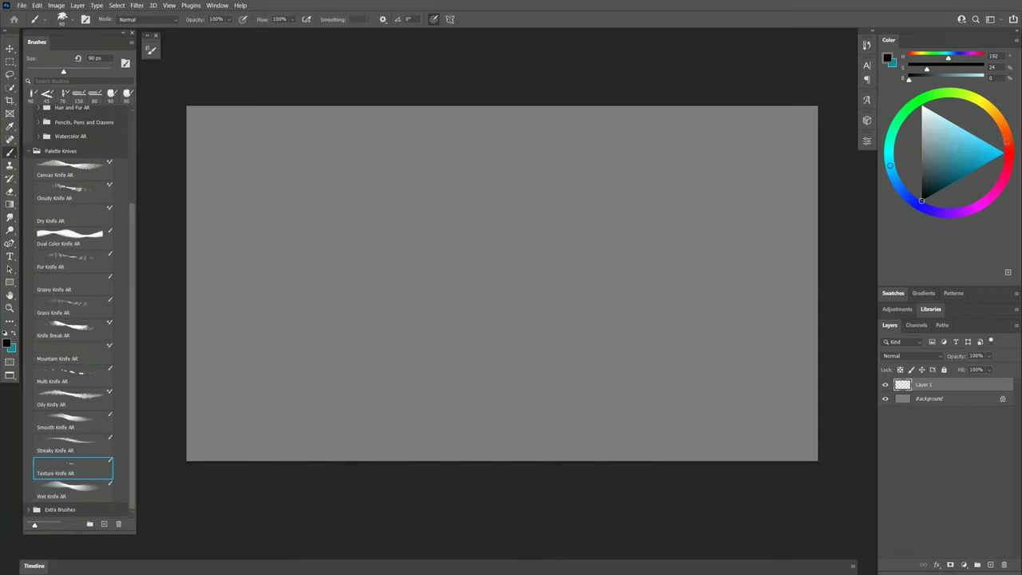
- Paint seven thin dark reddish-brown tree trunks (hue 10) across the canvas with the Texture Knife AR brush at 90 px
left_click(1008, 141)
left_click(931, 187)
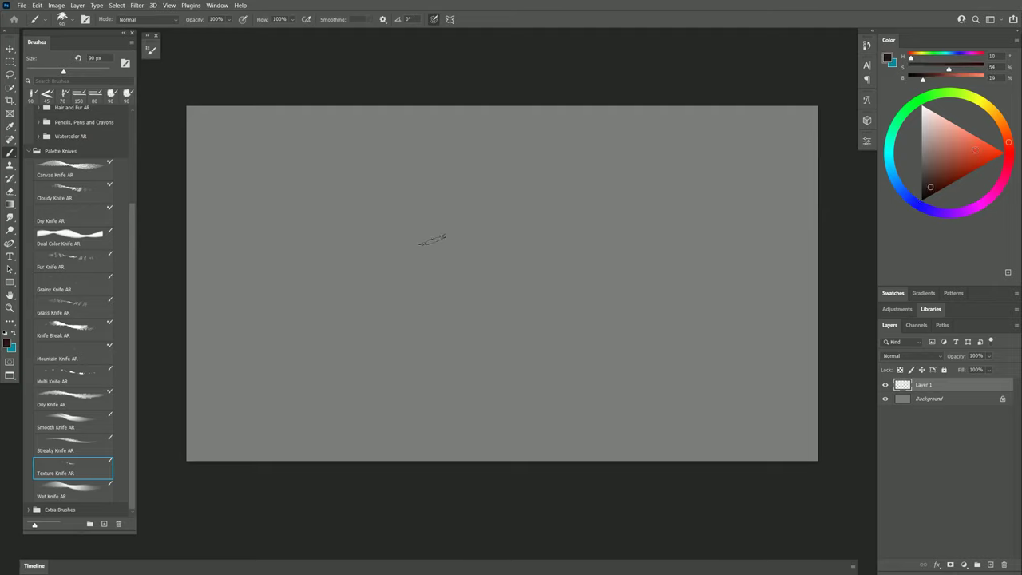
left_click_drag(301, 196, 340, 357)
left_click_drag(366, 183, 389, 384)
left_click_drag(451, 211, 449, 385)
left_click_drag(530, 242, 504, 402)
left_click_drag(581, 232, 527, 392)
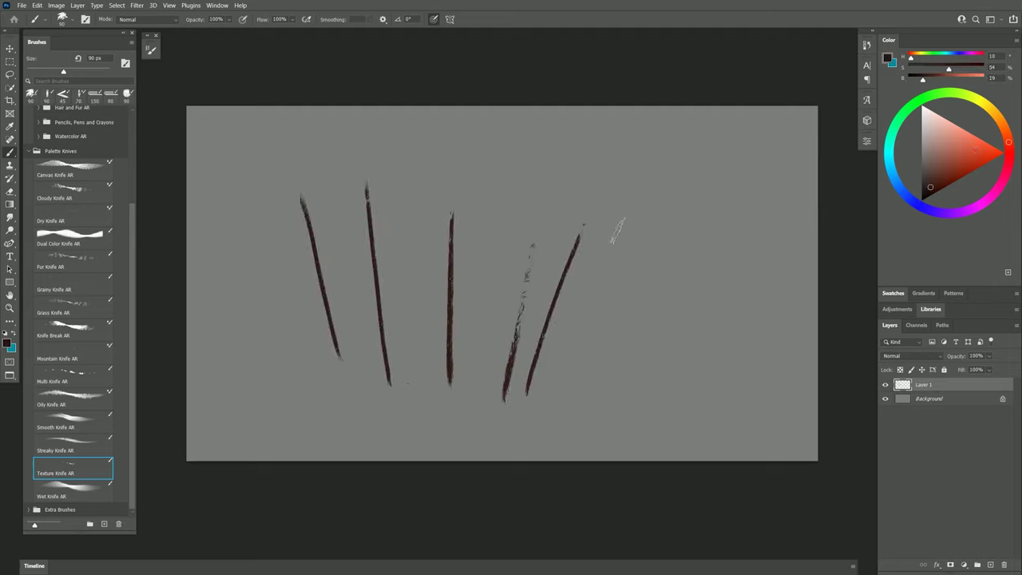
left_click_drag(623, 217, 541, 408)
left_click_drag(645, 255, 574, 411)
left_click_drag(535, 230, 504, 399)
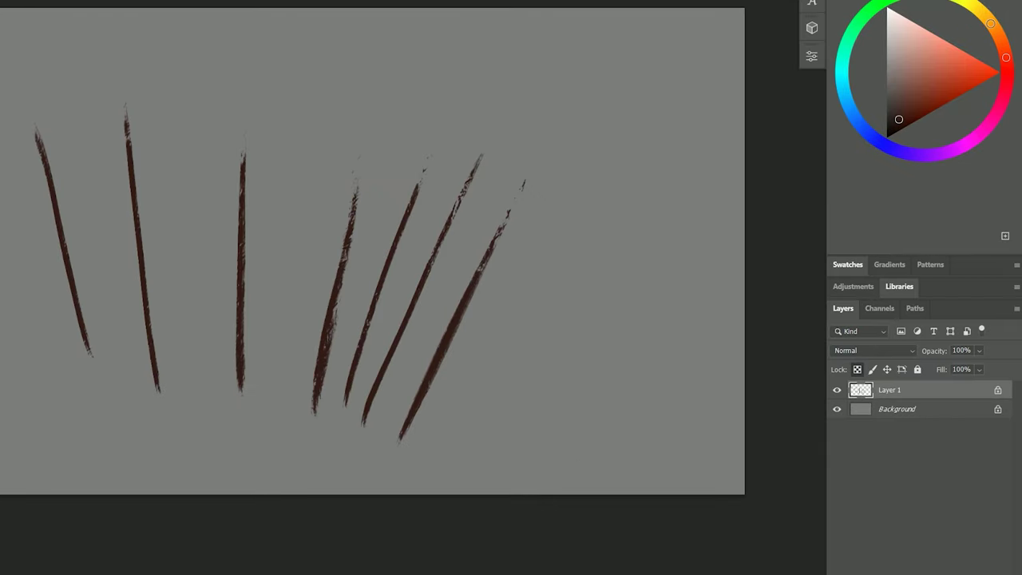
- Lock the layer's transparent pixels and paint muted orange-brown bark texture over the trunks
left_click(990, 24)
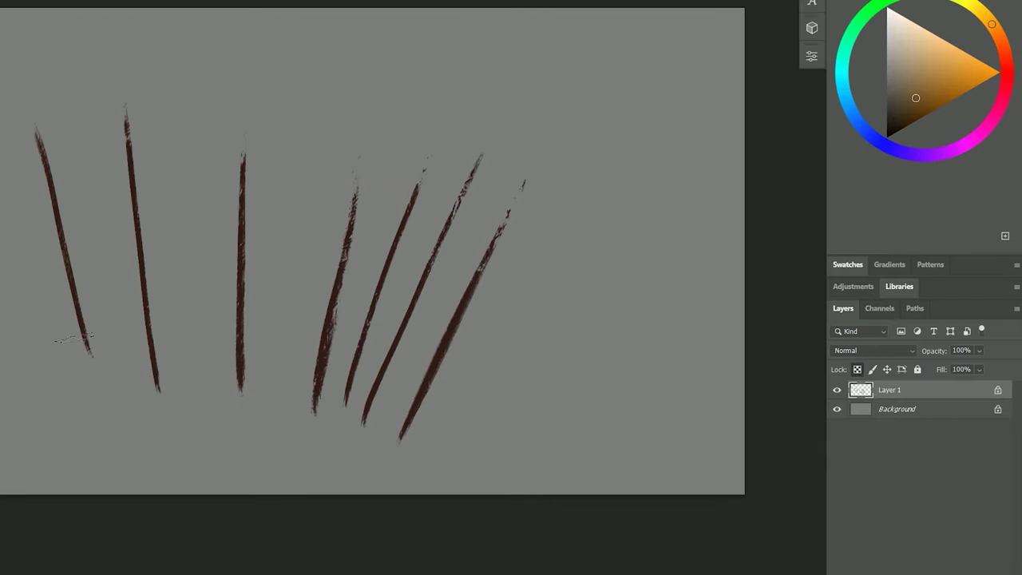
mouse_move(53, 203)
left_mouse_down()
mouse_move(153, 395)
mouse_move(146, 307)
mouse_move(229, 221)
mouse_move(257, 135)
mouse_move(375, 172)
mouse_move(344, 420)
mouse_move(451, 209)
left_mouse_up()
left_click_drag(481, 266, 419, 414)
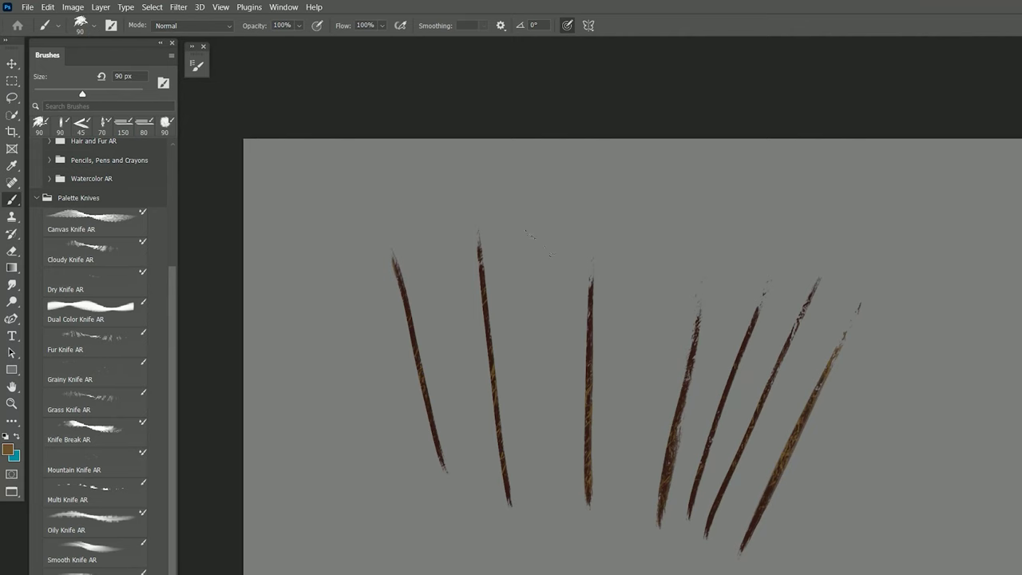
- Open the brush settings and examine the Texture options of the Texture Knife AR brush
left_click(194, 68)
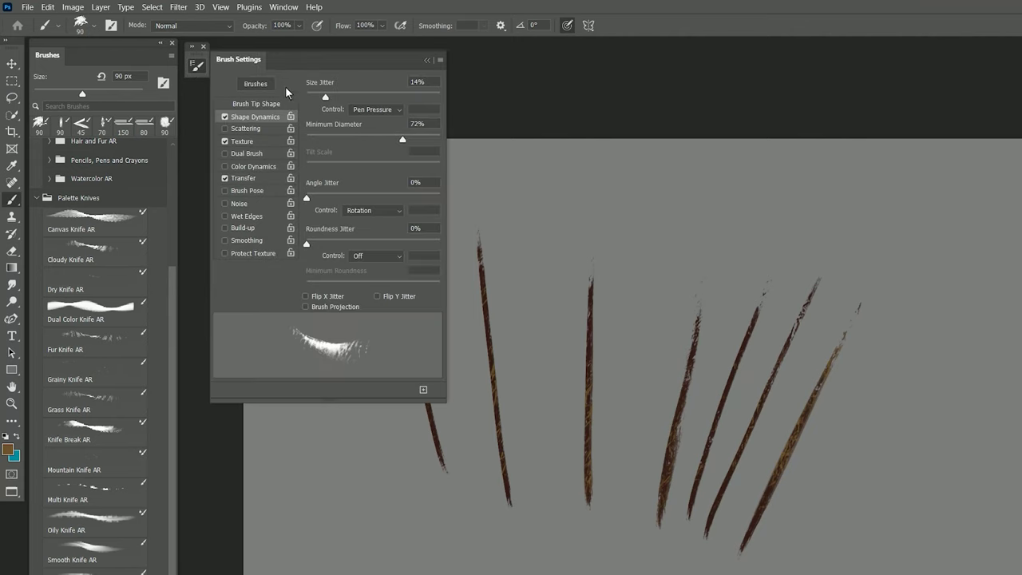
left_click(257, 141)
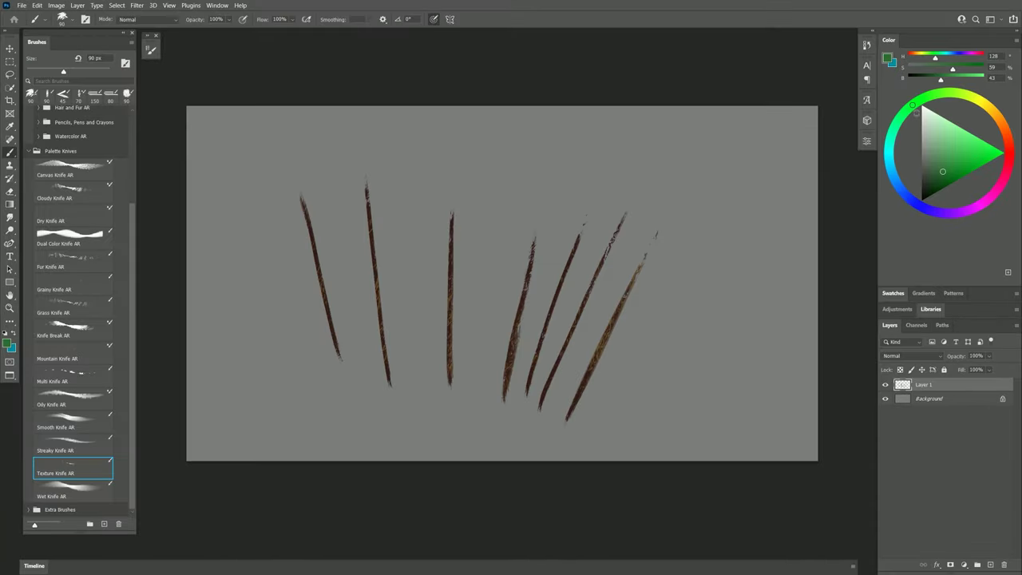
- Paint dark green foliage over the trunks' upper parts and add lighter green (hue 95) highlights with the Texture Knife AR brush
left_click_drag(942, 171, 935, 187)
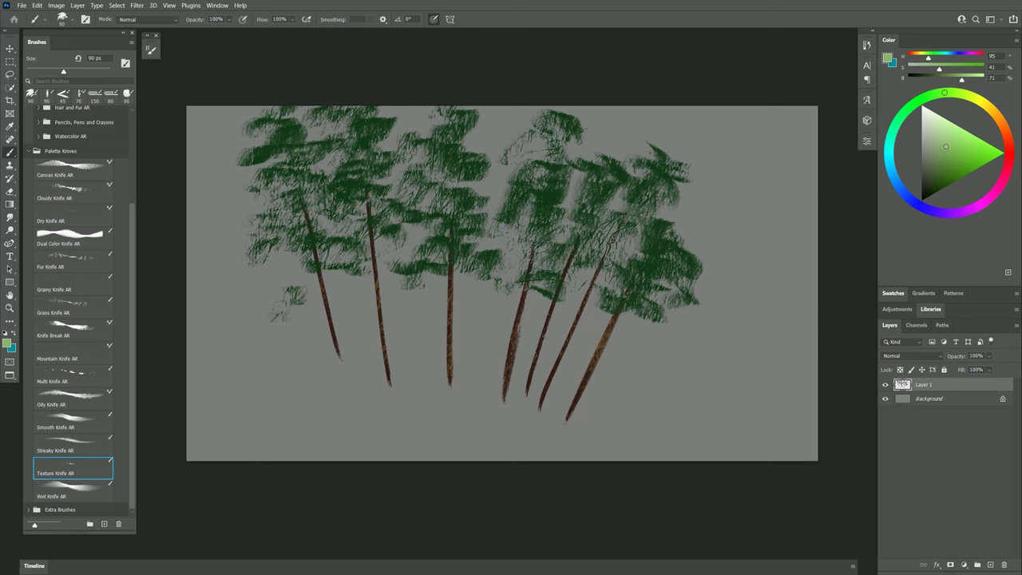
left_click_drag(945, 148, 944, 154)
mouse_move(296, 132)
left_mouse_down()
mouse_move(256, 160)
mouse_move(295, 180)
mouse_move(271, 240)
mouse_move(319, 239)
mouse_move(363, 128)
mouse_move(386, 271)
left_mouse_up()
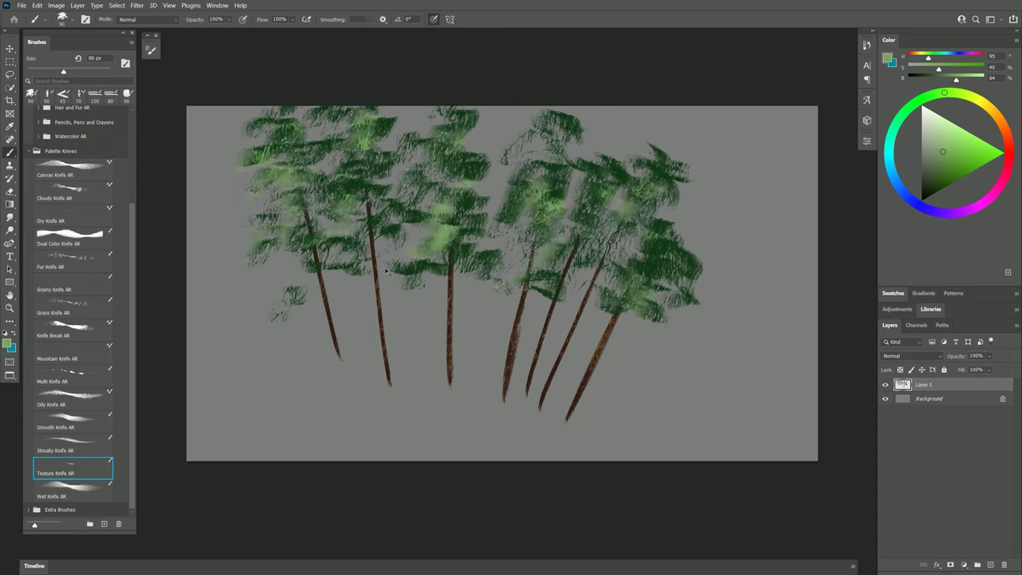